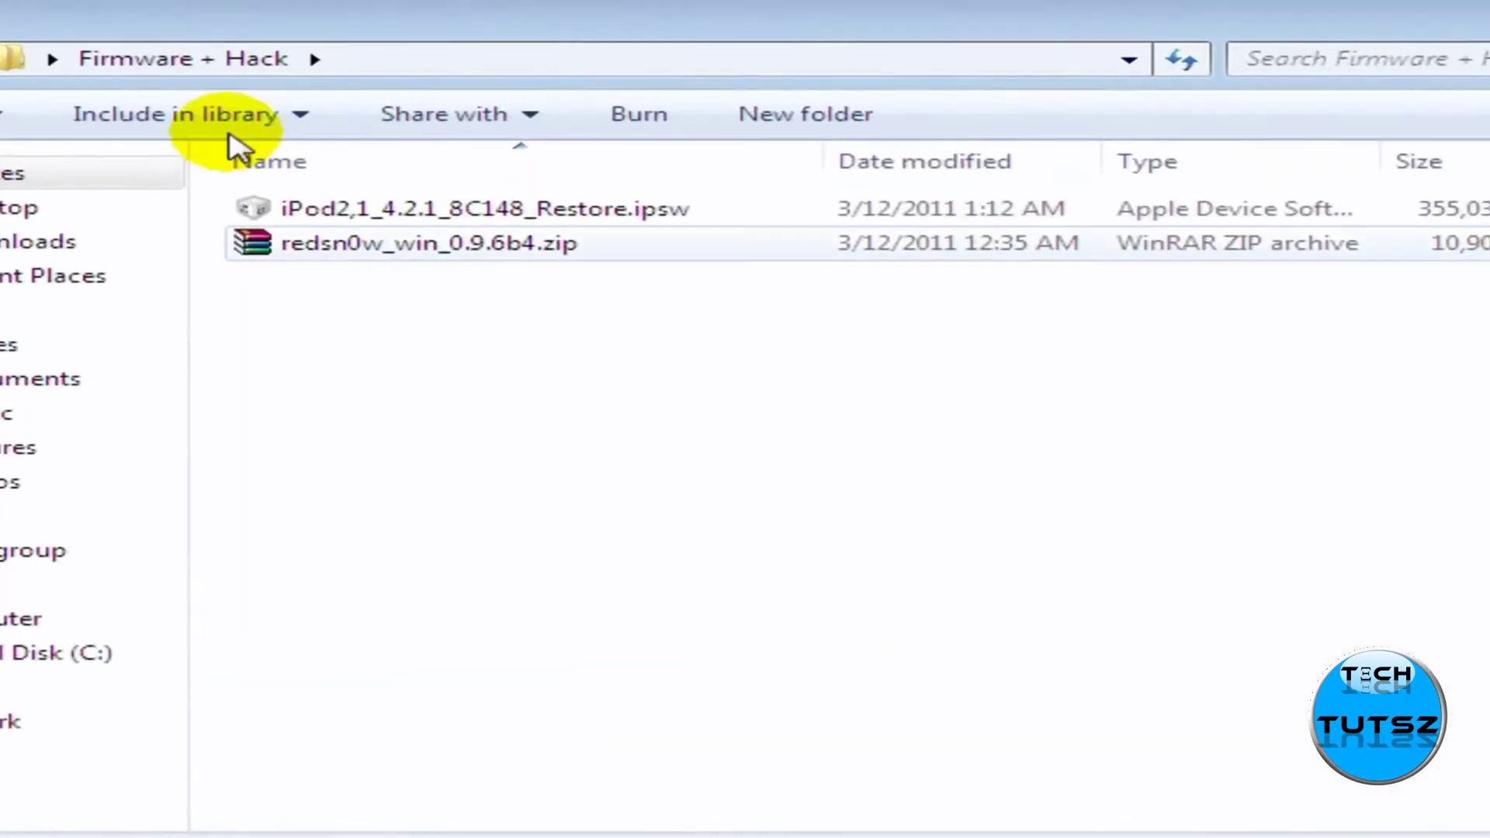
Check the redsn0w zip and the iPod 4.2.1 ipsw restore file in Firmware + Hack
click(607, 249)
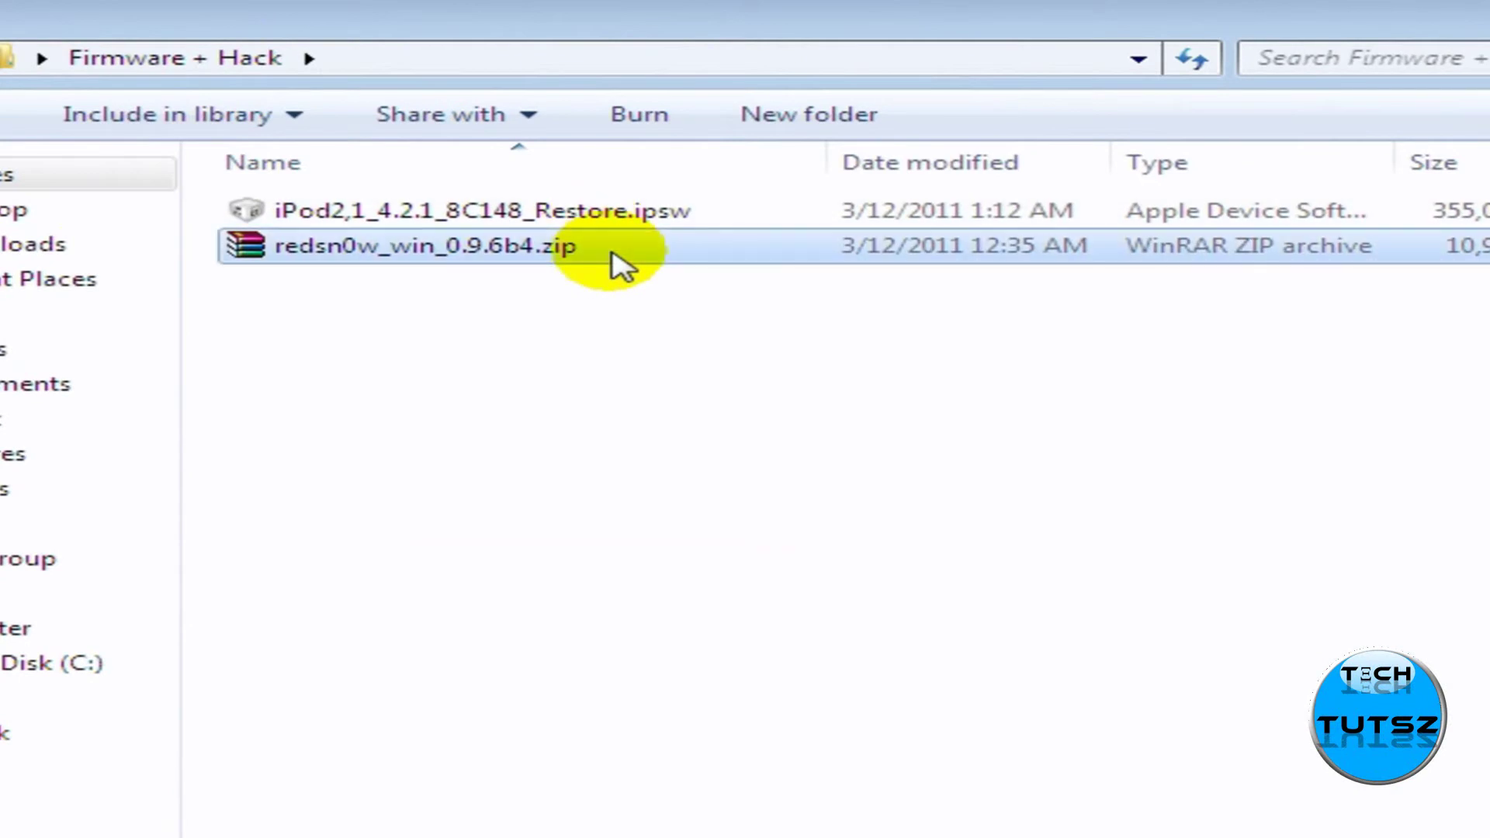
click(482, 218)
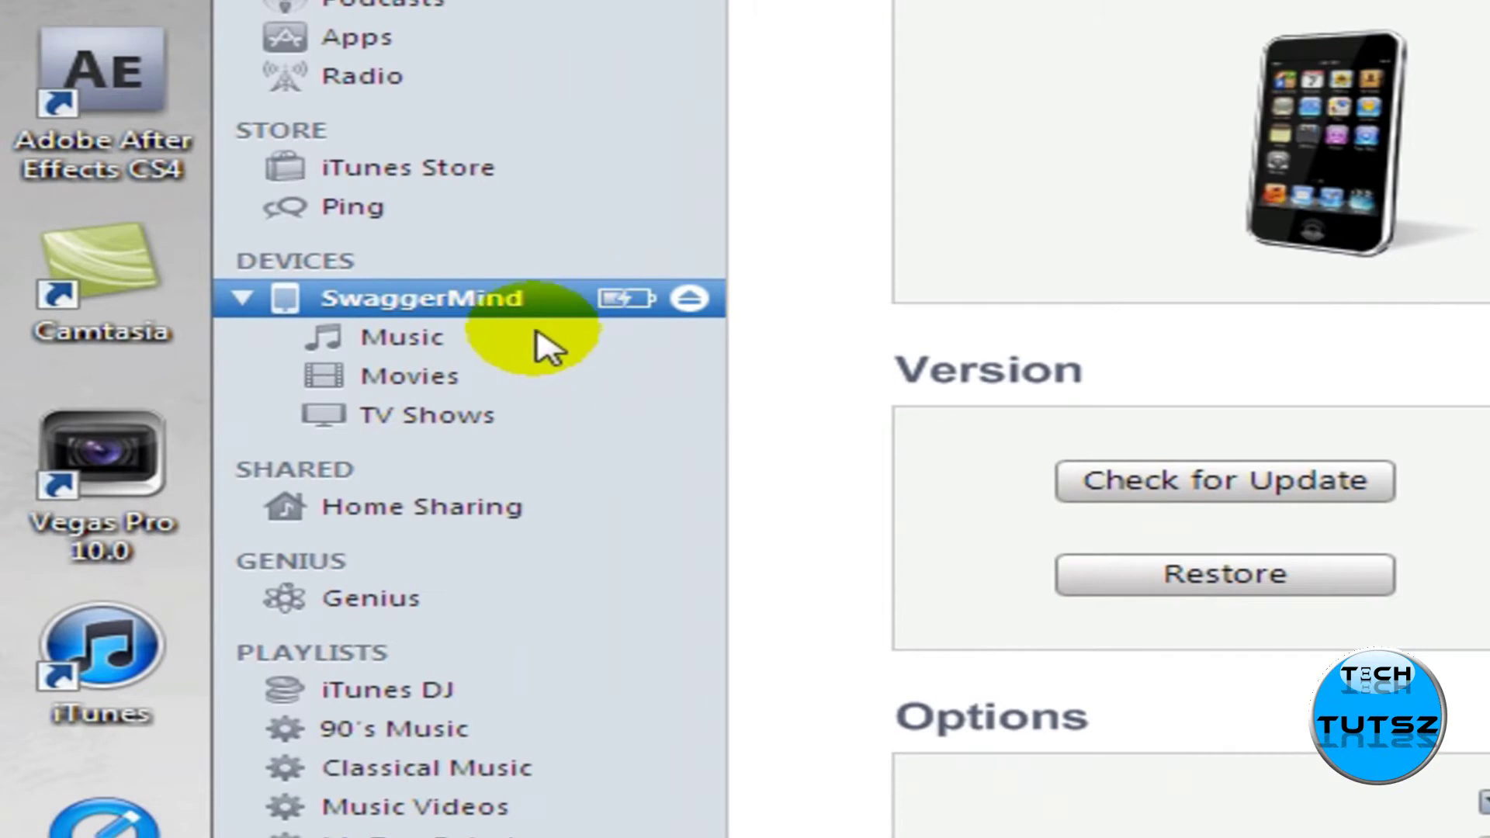
Restore the iPod to factory settings, getting past the backup prompt and untransferred purchases warning
right_click(531, 304)
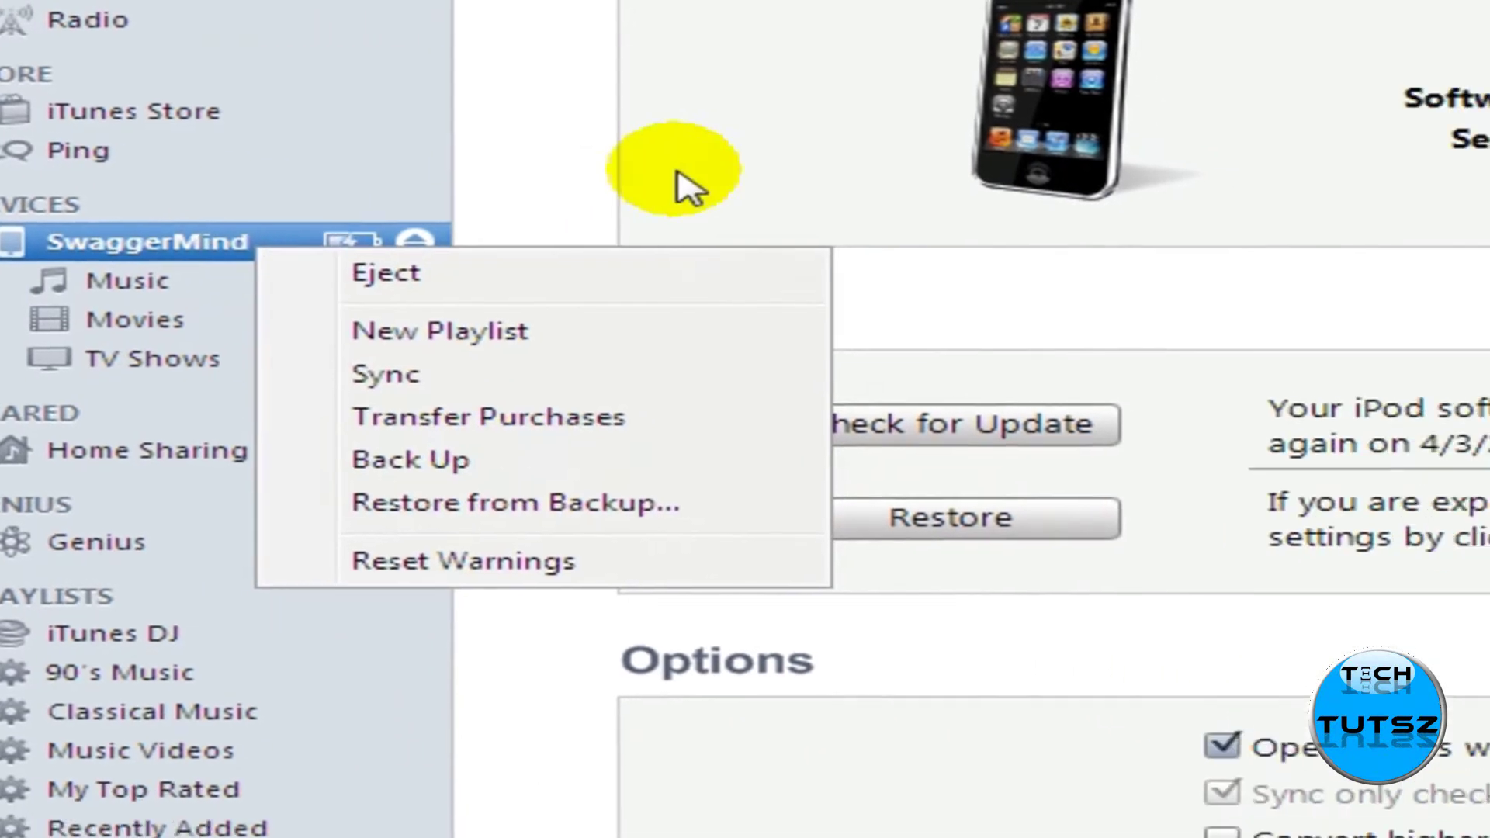
click(958, 240)
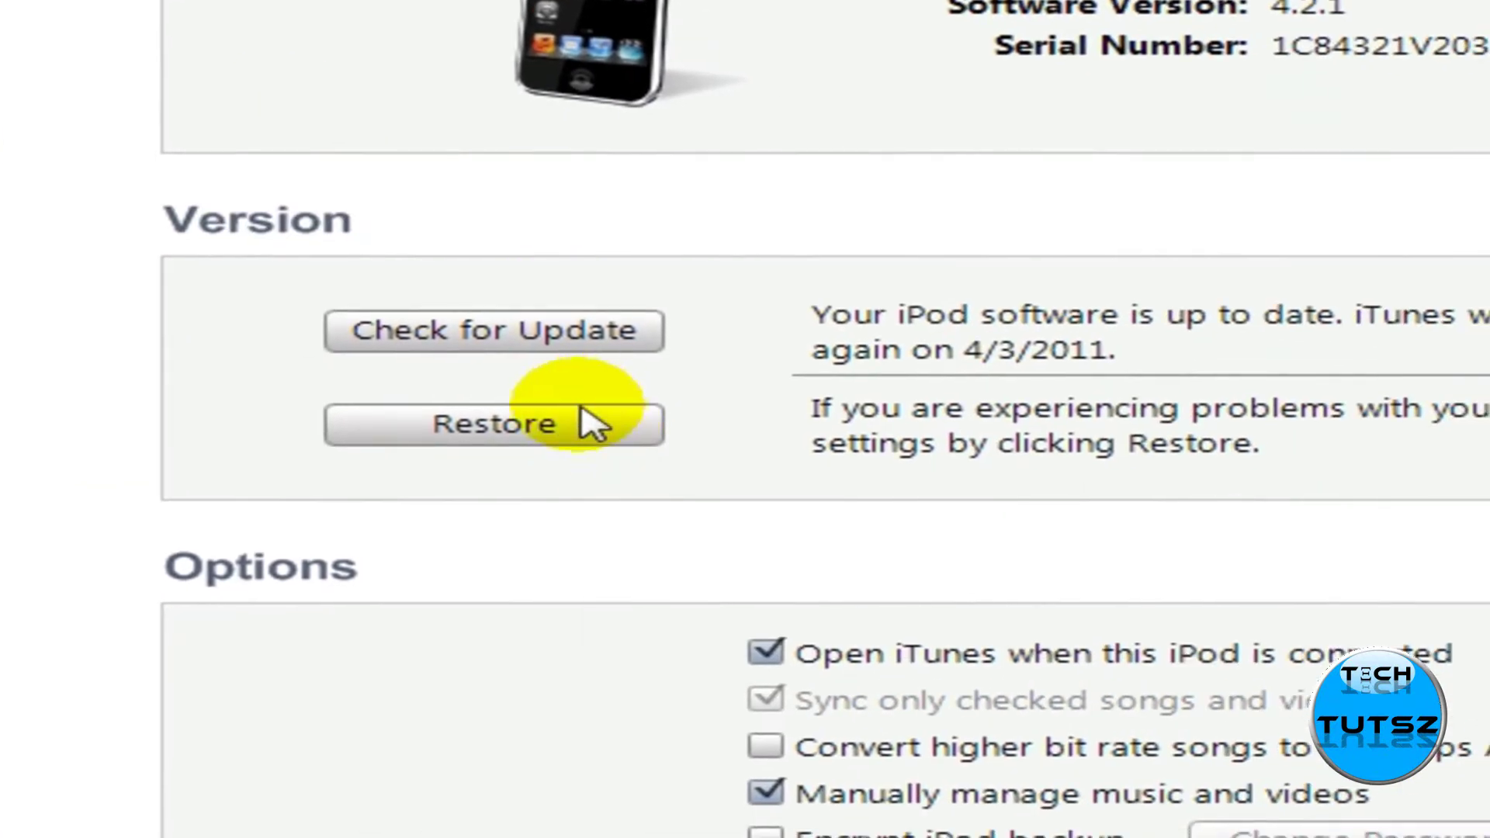
click(548, 426)
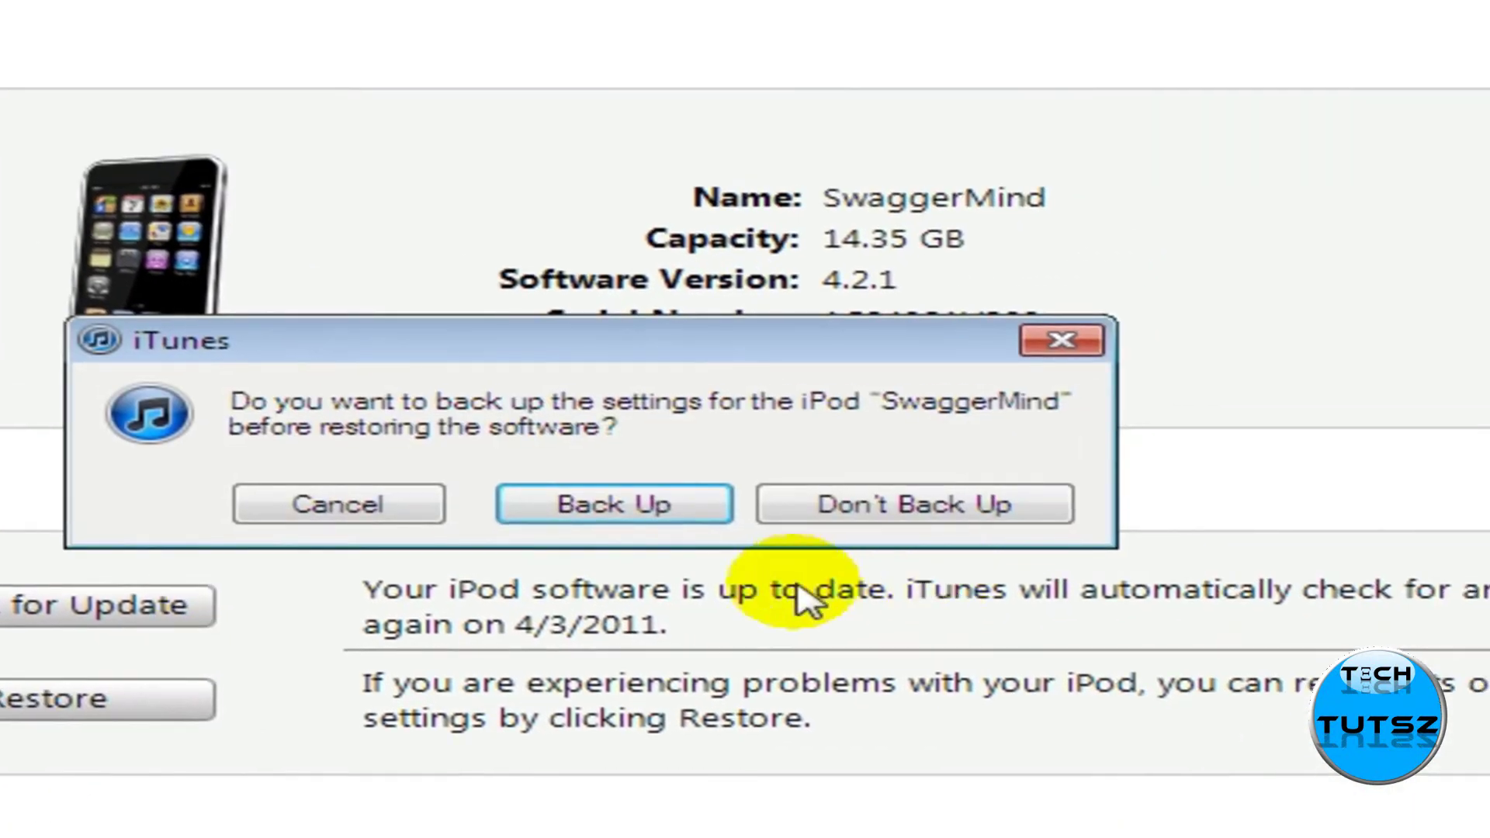
click(1001, 506)
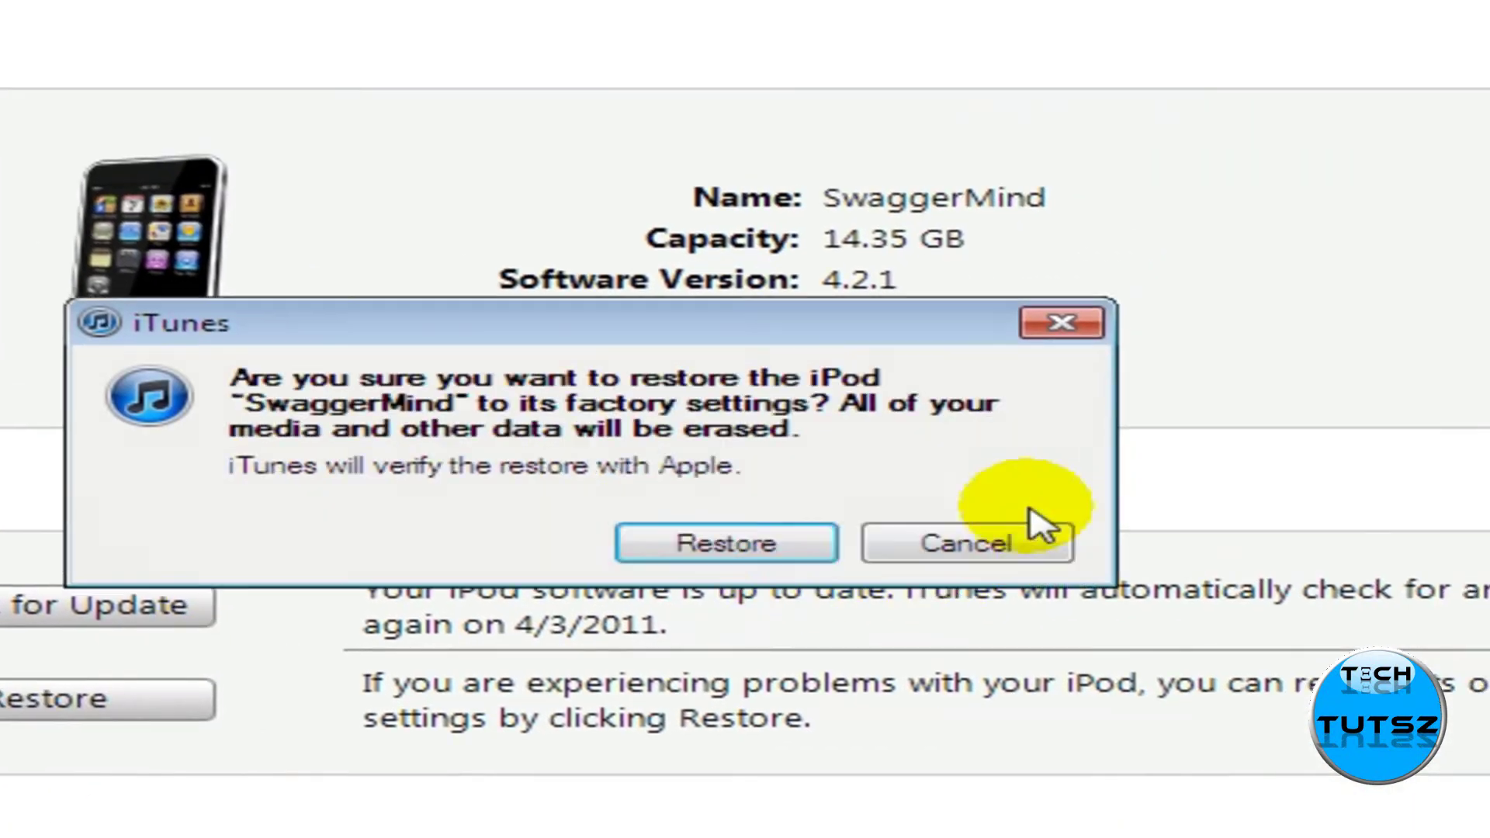
click(798, 554)
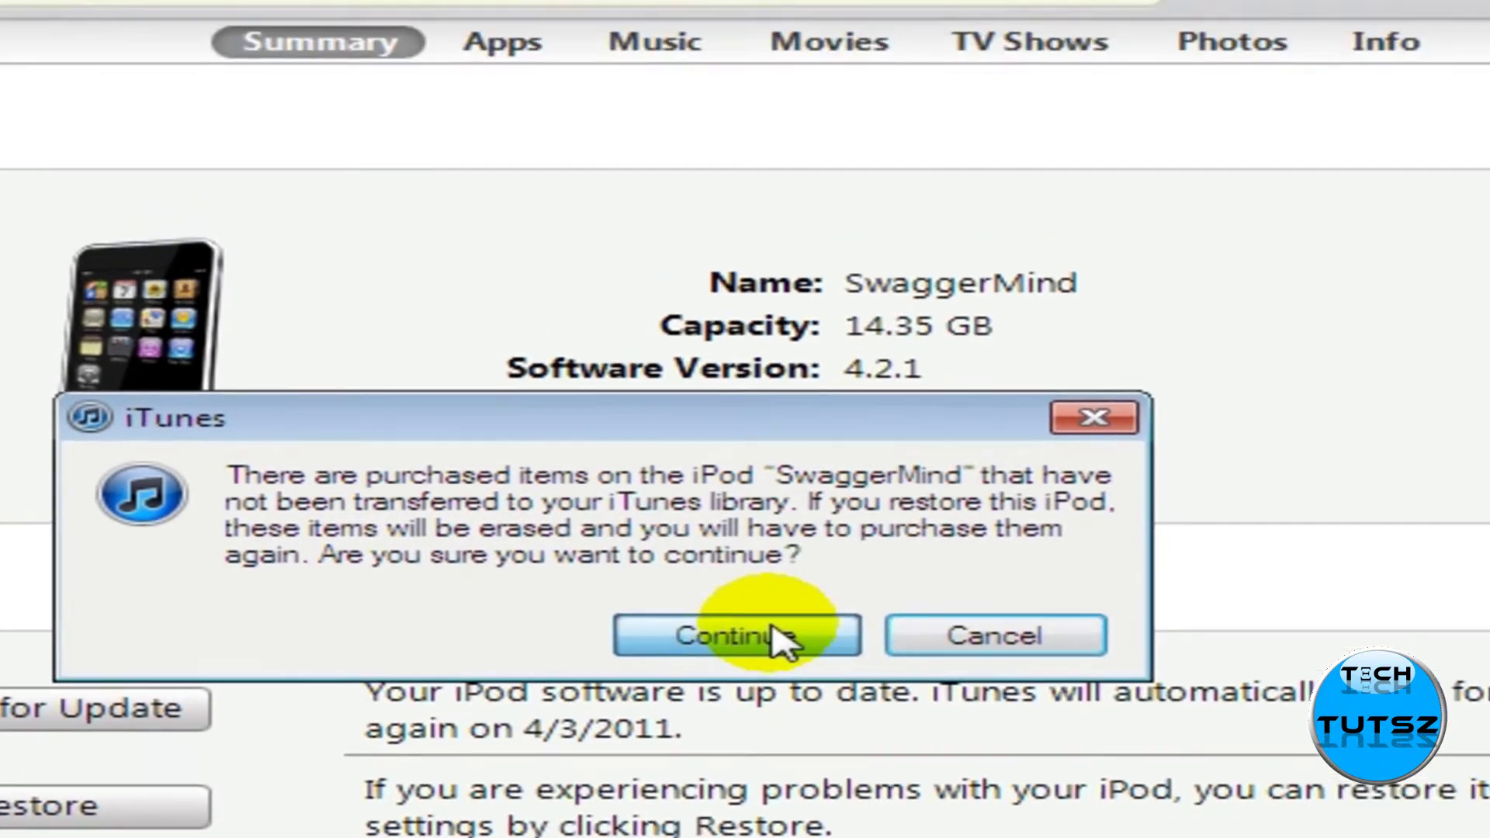
click(775, 630)
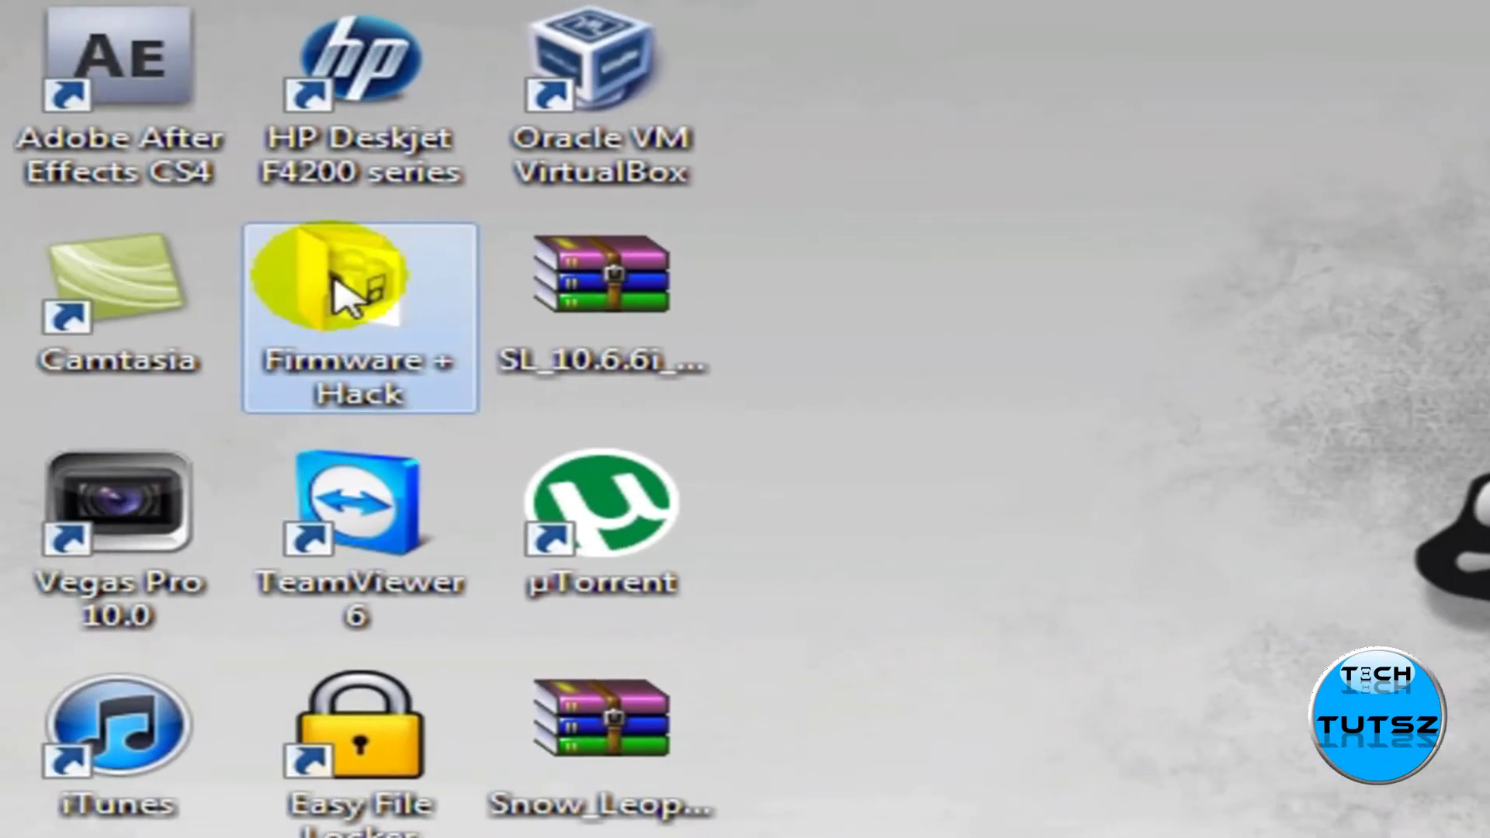
Open the Firmware + Hack folder on the desktop
double_click(349, 287)
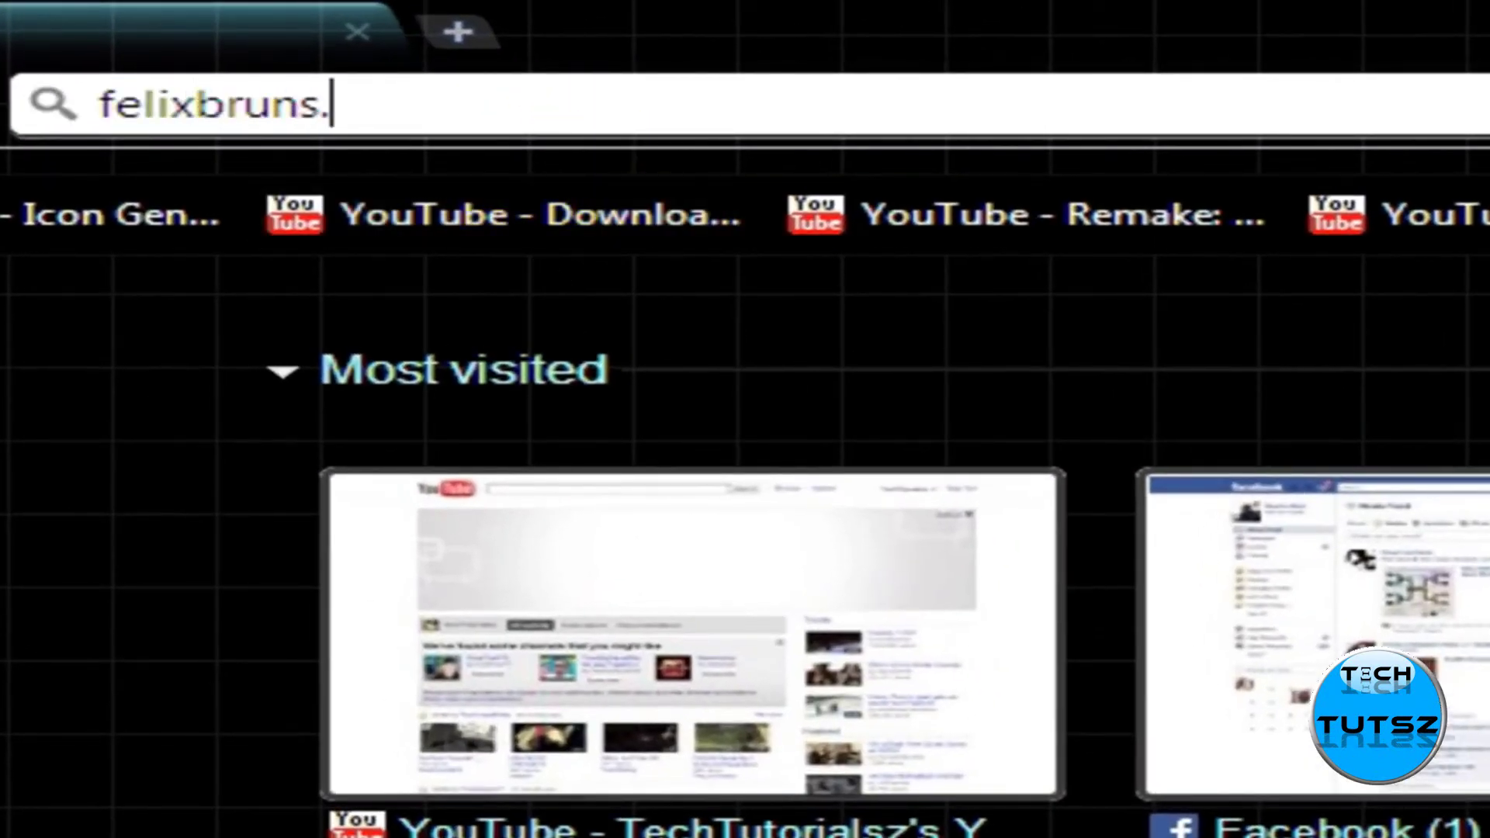
Load felixbruns.de and go to its iPod firmware download page
key(Return)
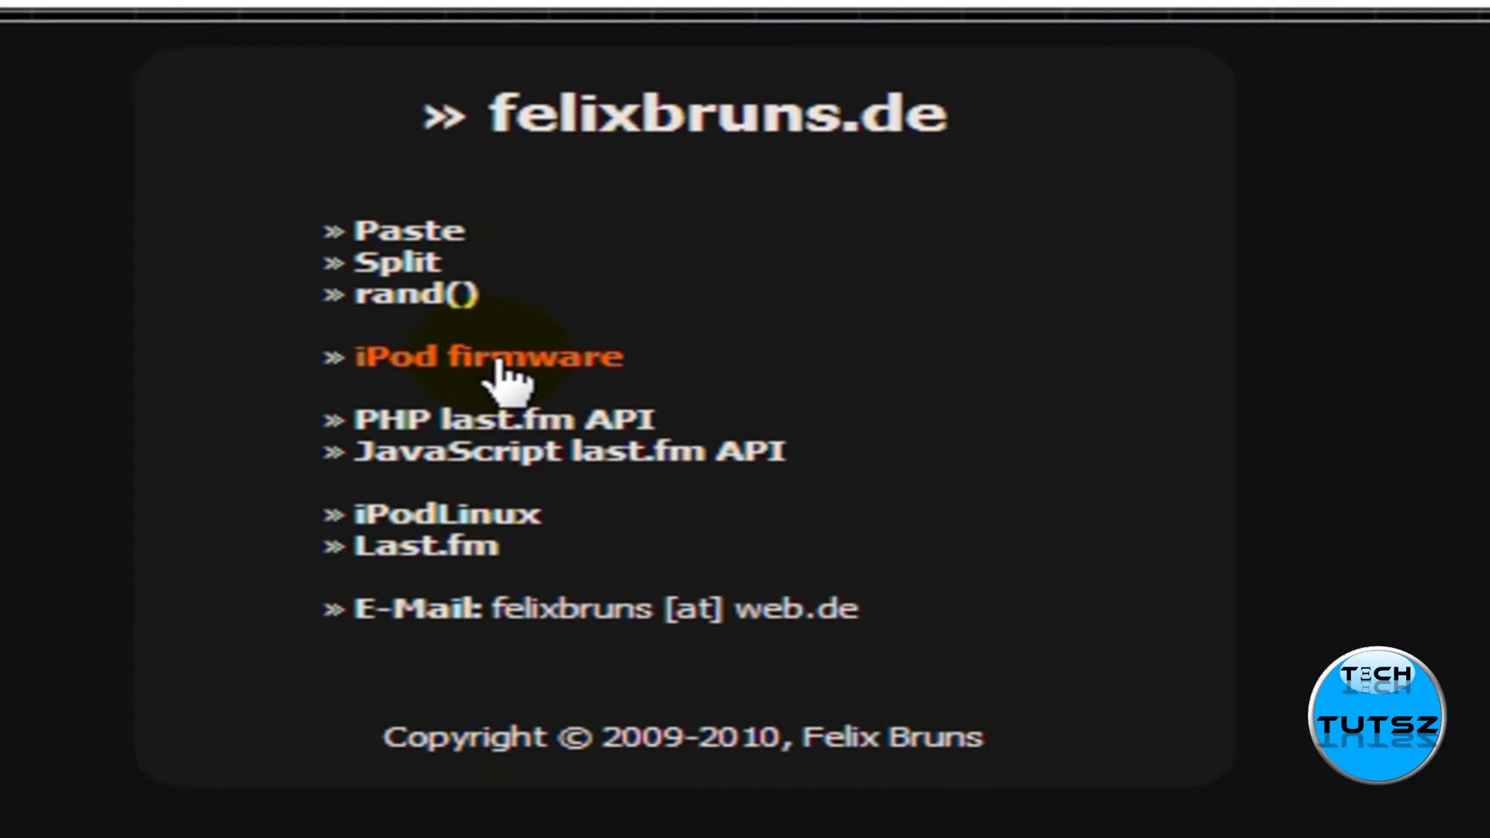
click(496, 377)
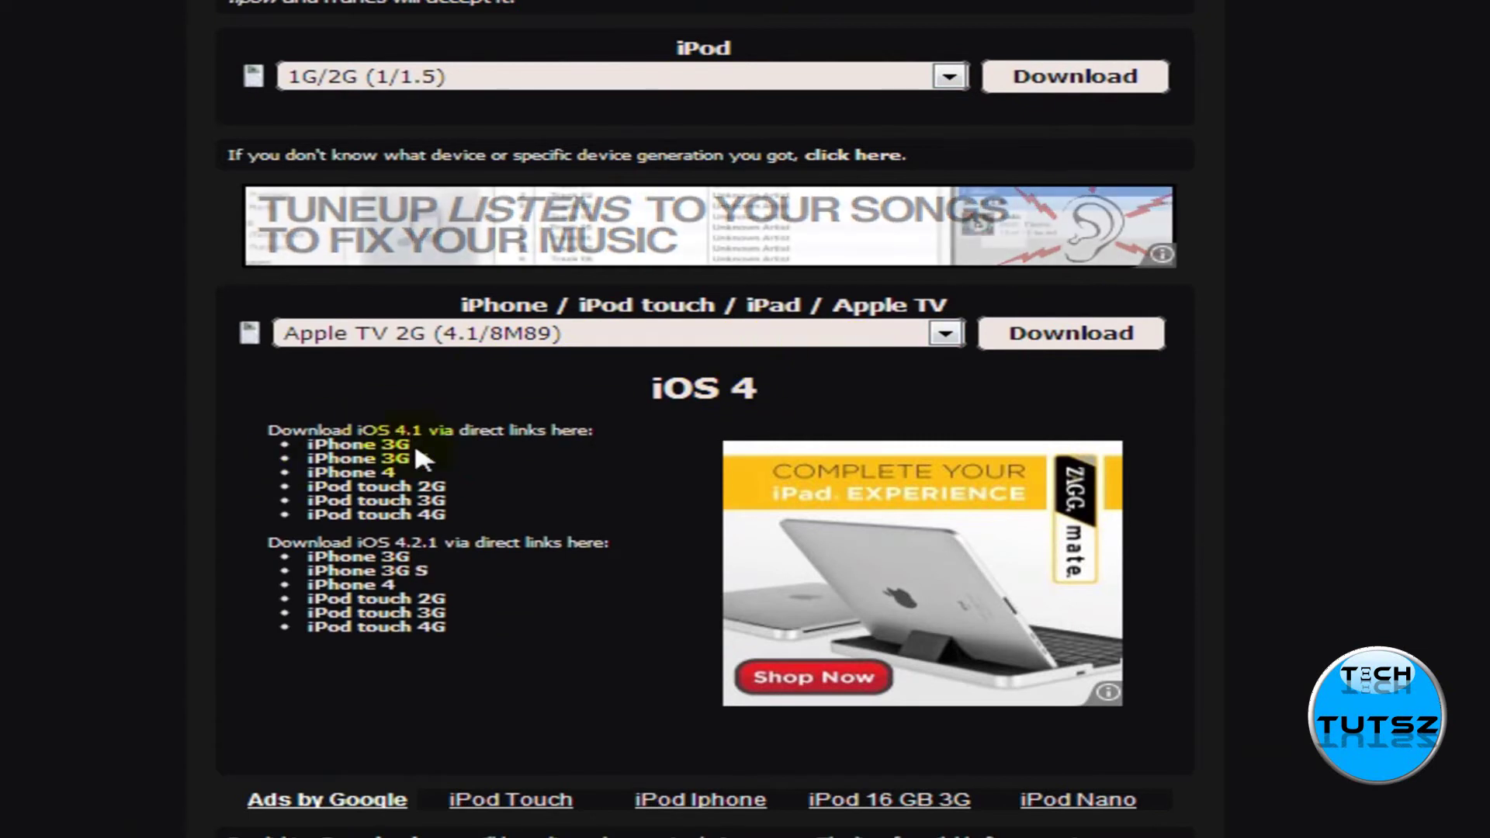
Download the iPod touch 2G (4.2.1/8C148) firmware and confirm the download has started
click(718, 337)
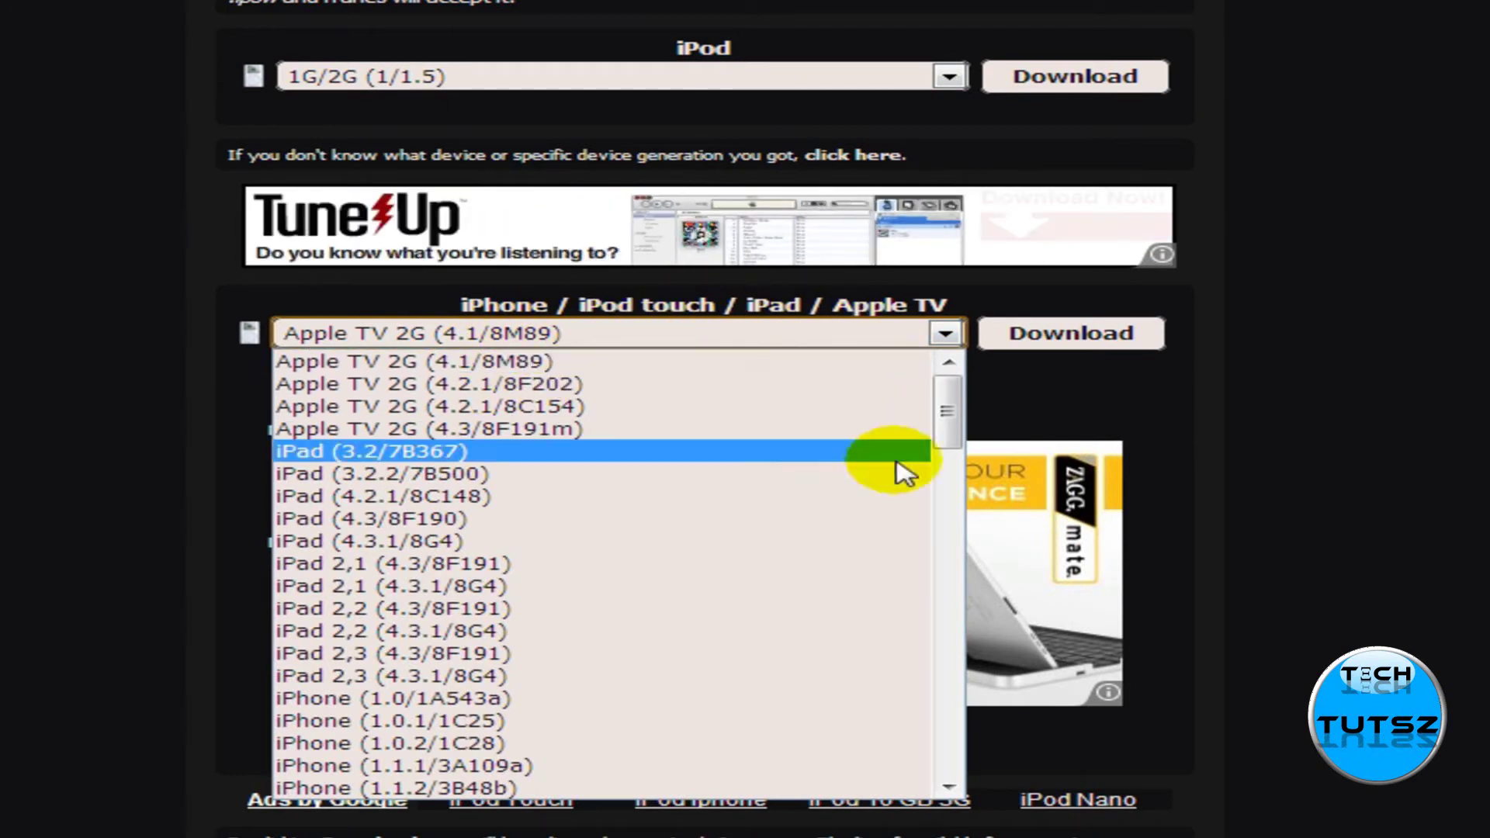
drag(942, 393, 947, 677)
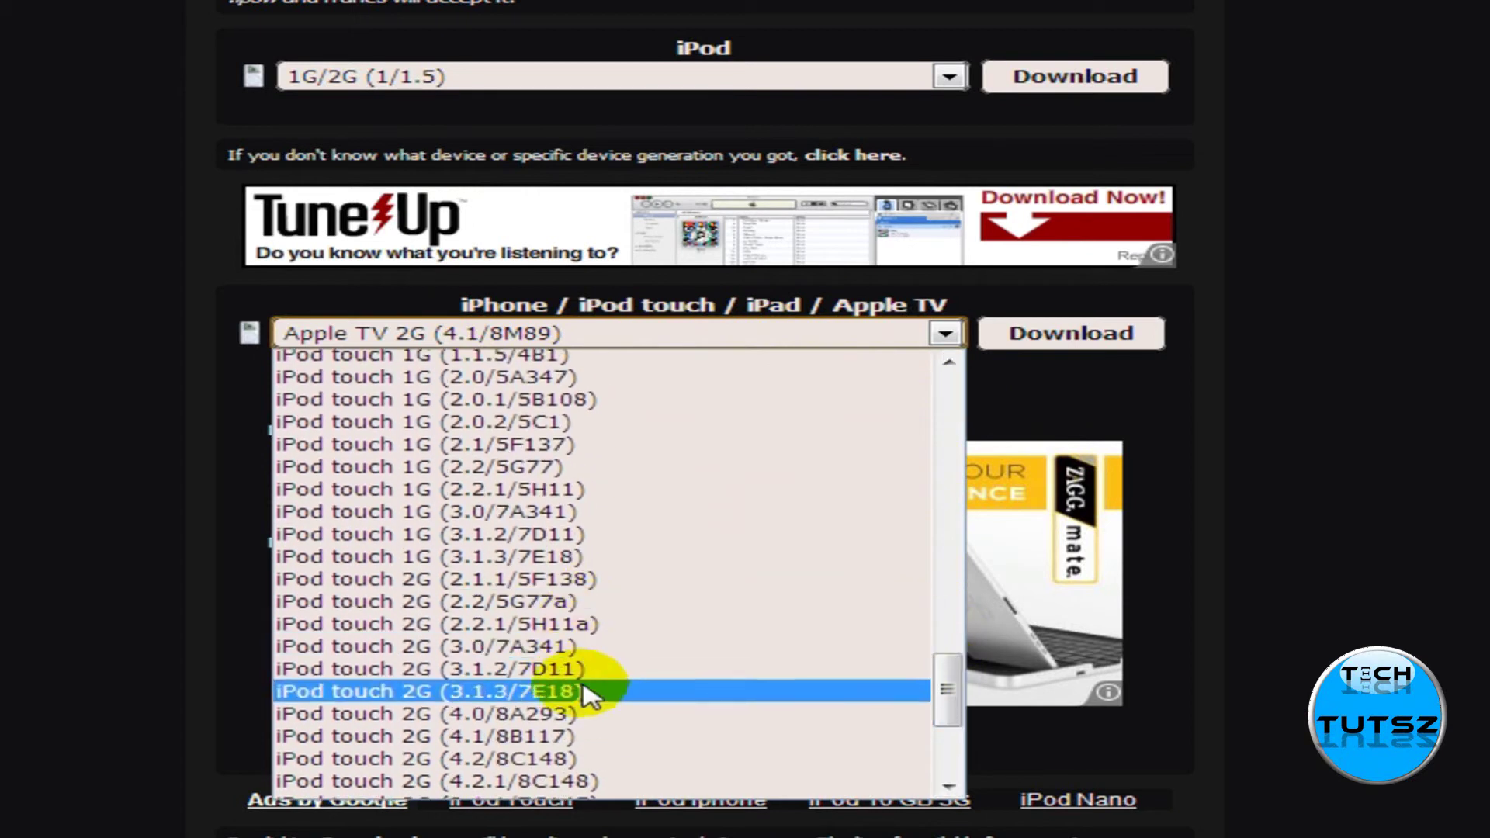
scroll(493, 795, down, 1)
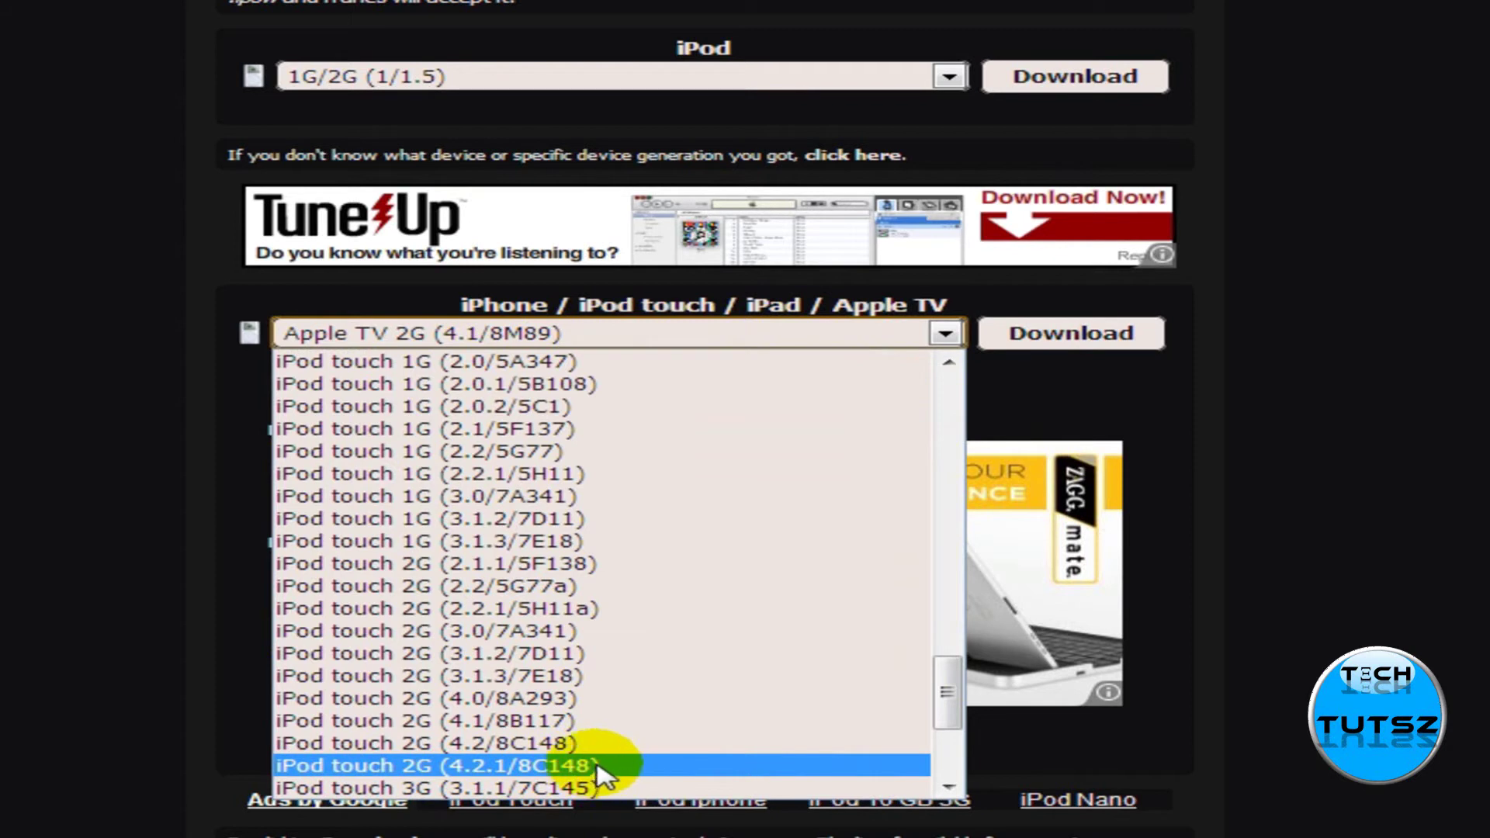
click(630, 768)
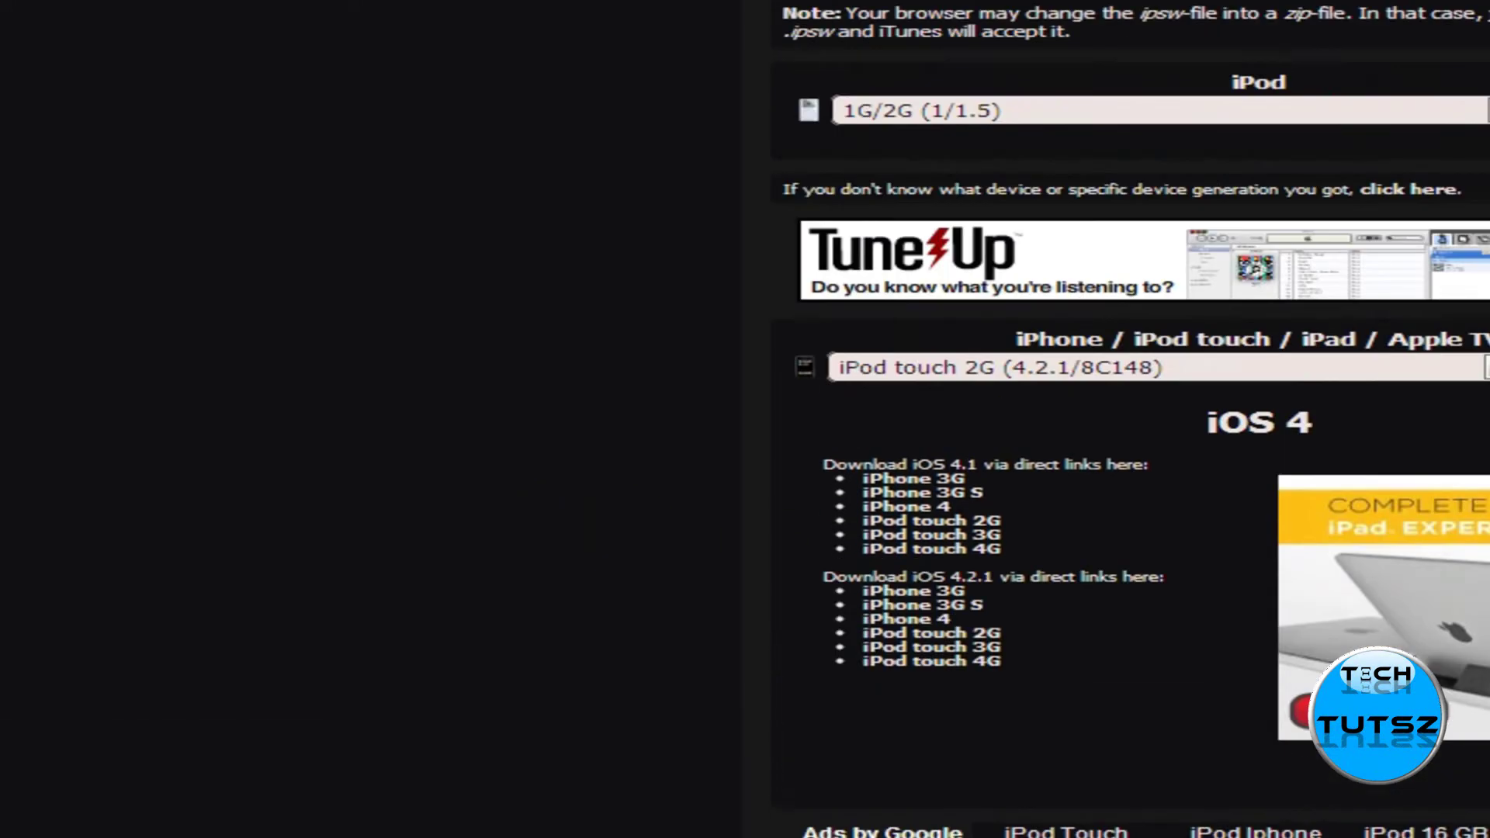
key(ctrl+j)
key(ctrl+w)
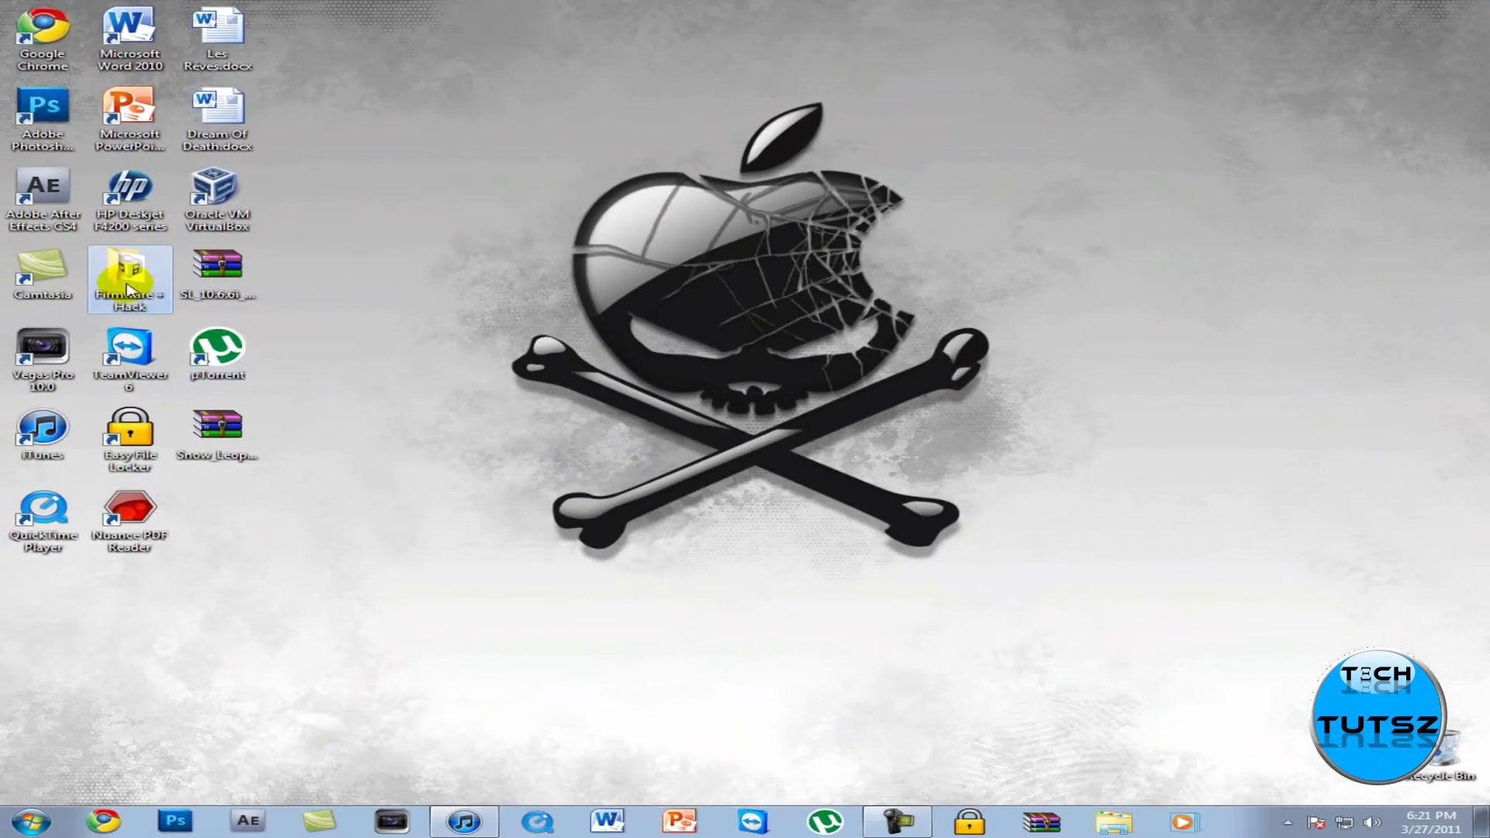
Verify the redsn0w zip and 4.2.1 ipsw restore file sit in Firmware + Hack
double_click(129, 288)
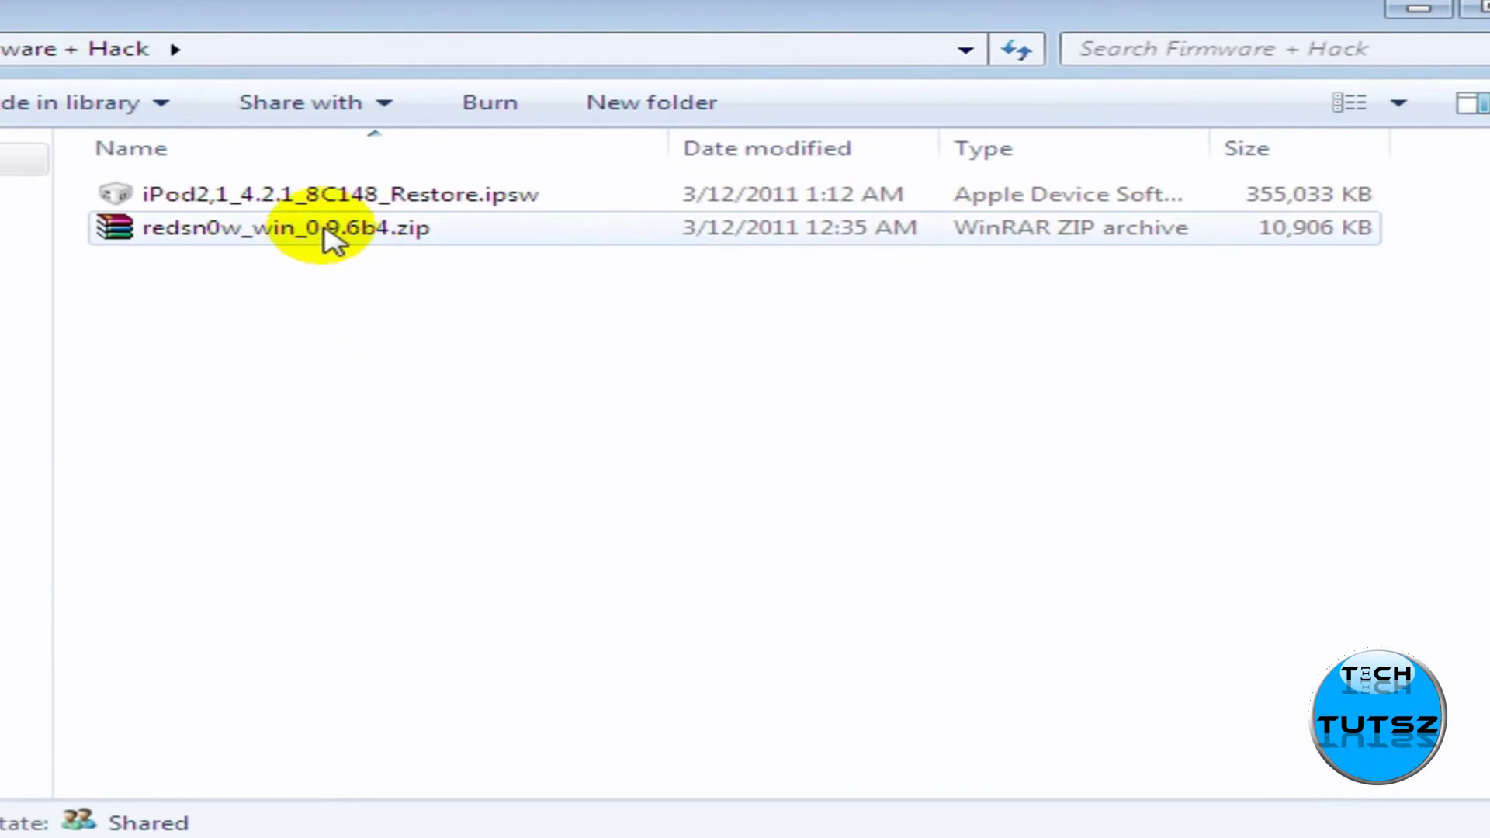
click(333, 236)
click(372, 310)
click(392, 194)
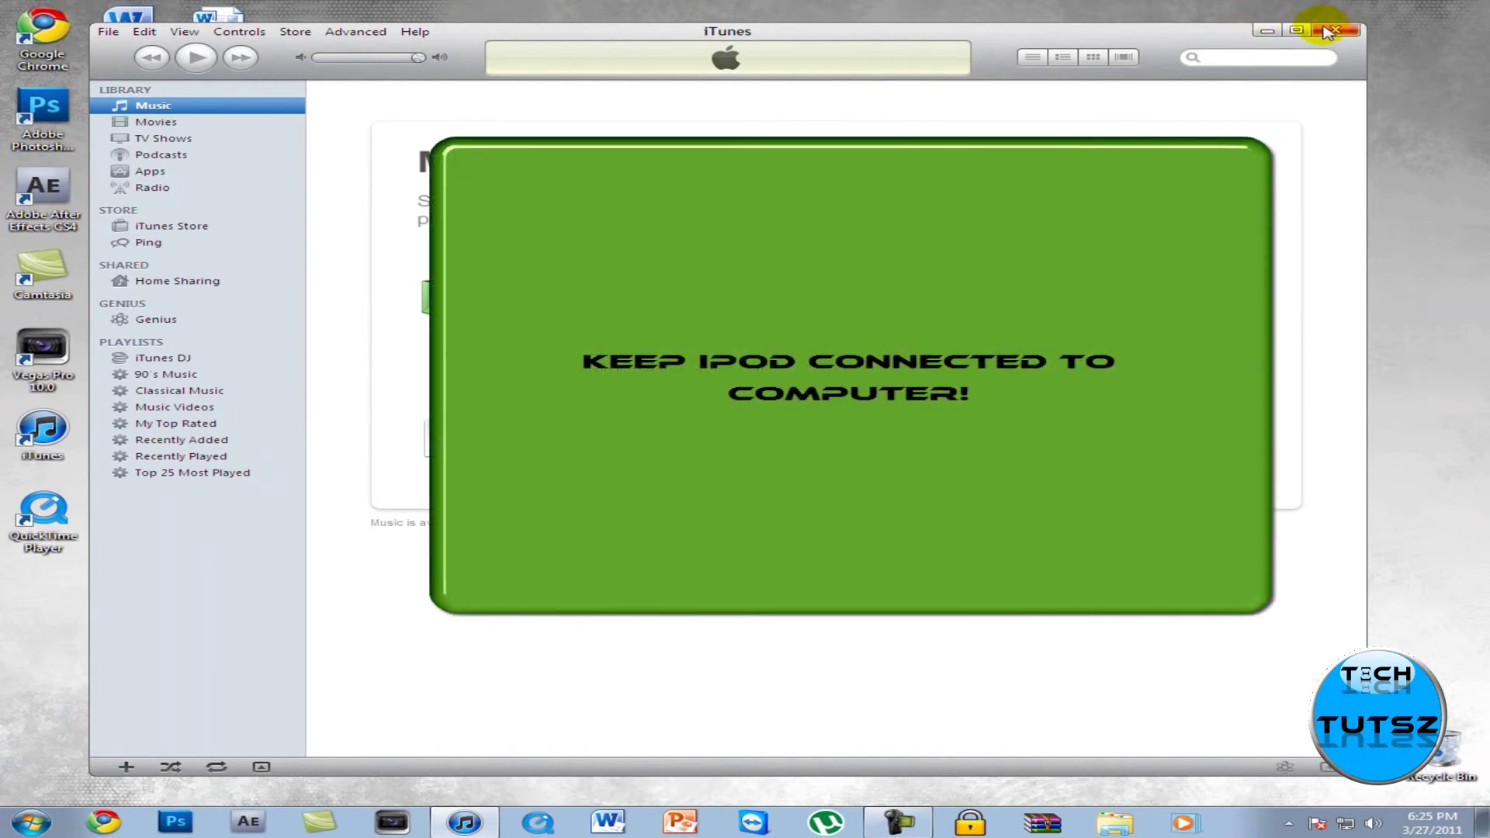
Close the iTunes window and wait for iTunes to show the Set Up Your iPod page
click(1329, 31)
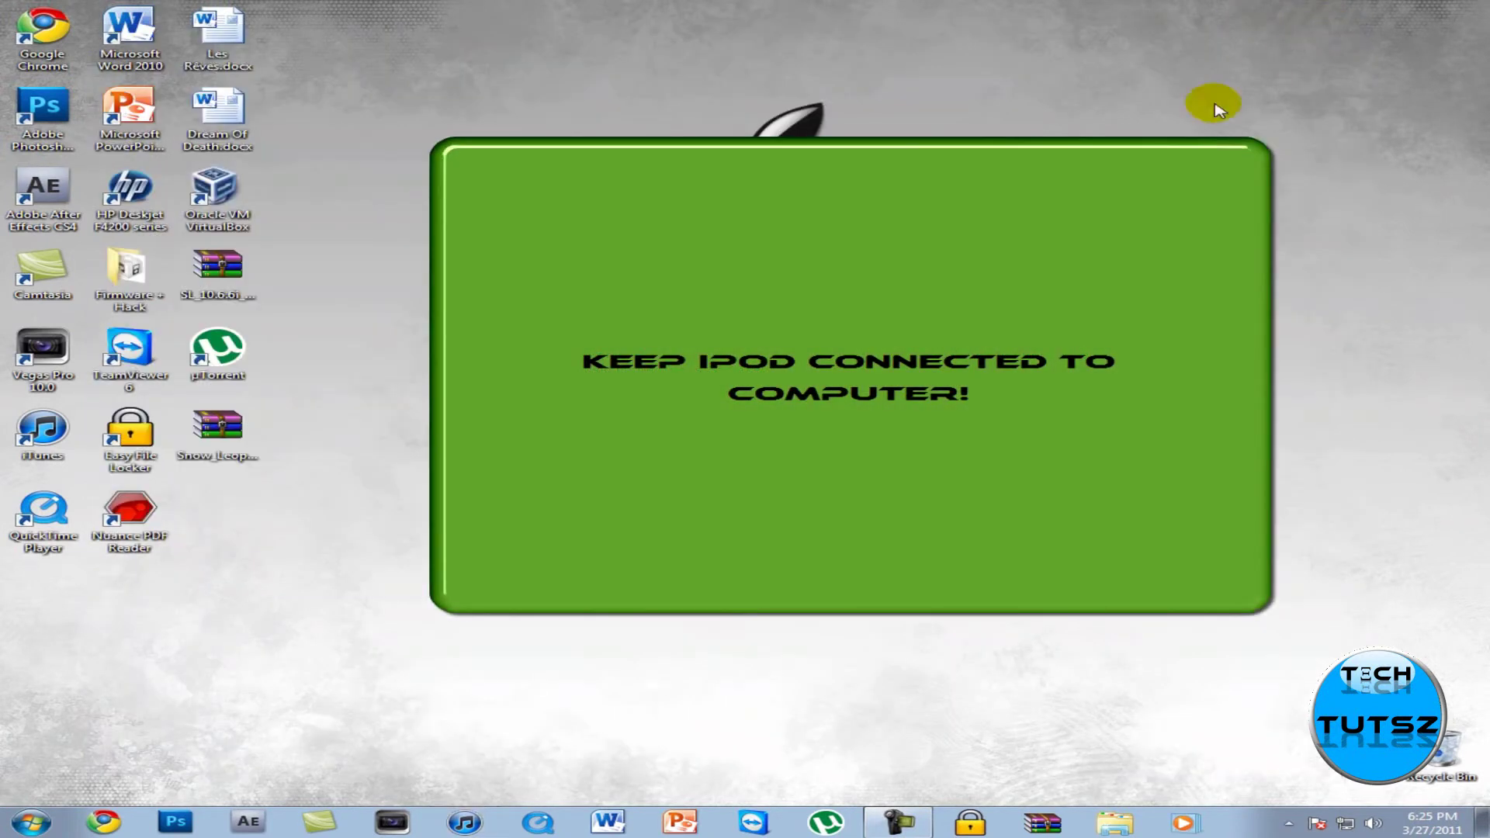
drag(1068, 78, 323, 688)
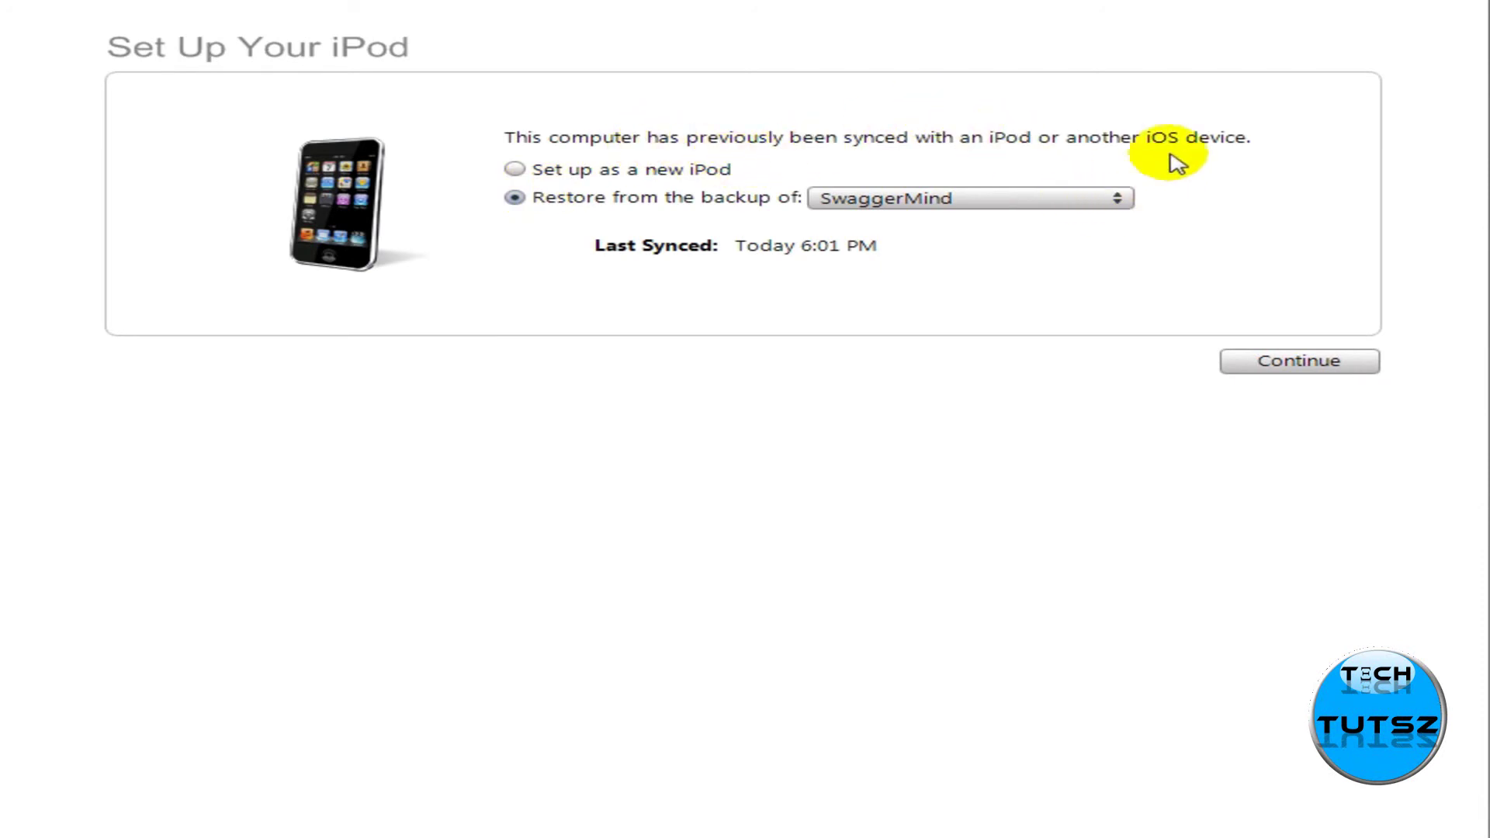
Restore the iPod from its most recent backup, last synced today at 6:01 PM
click(848, 198)
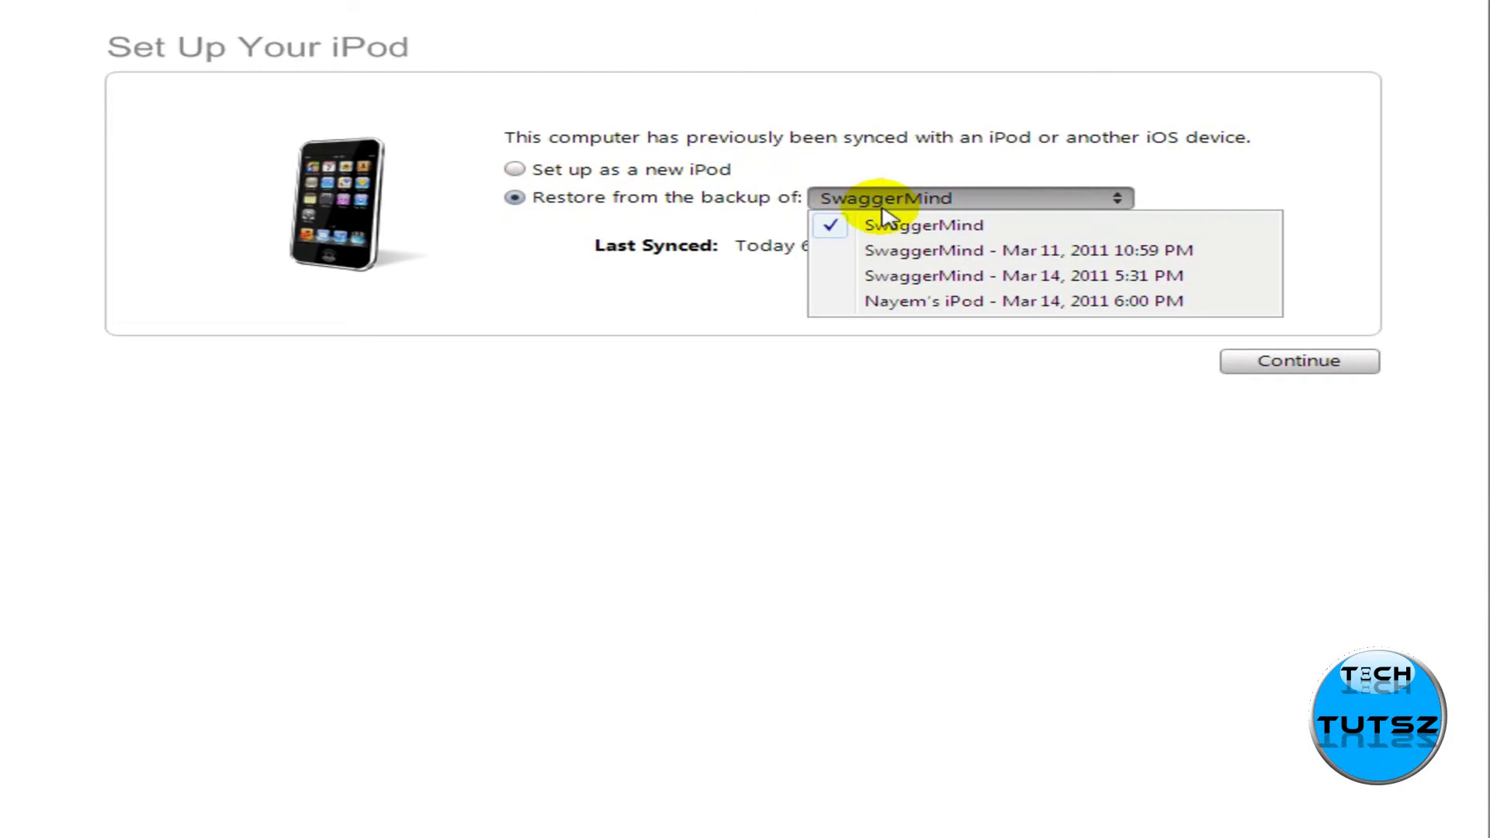
click(895, 223)
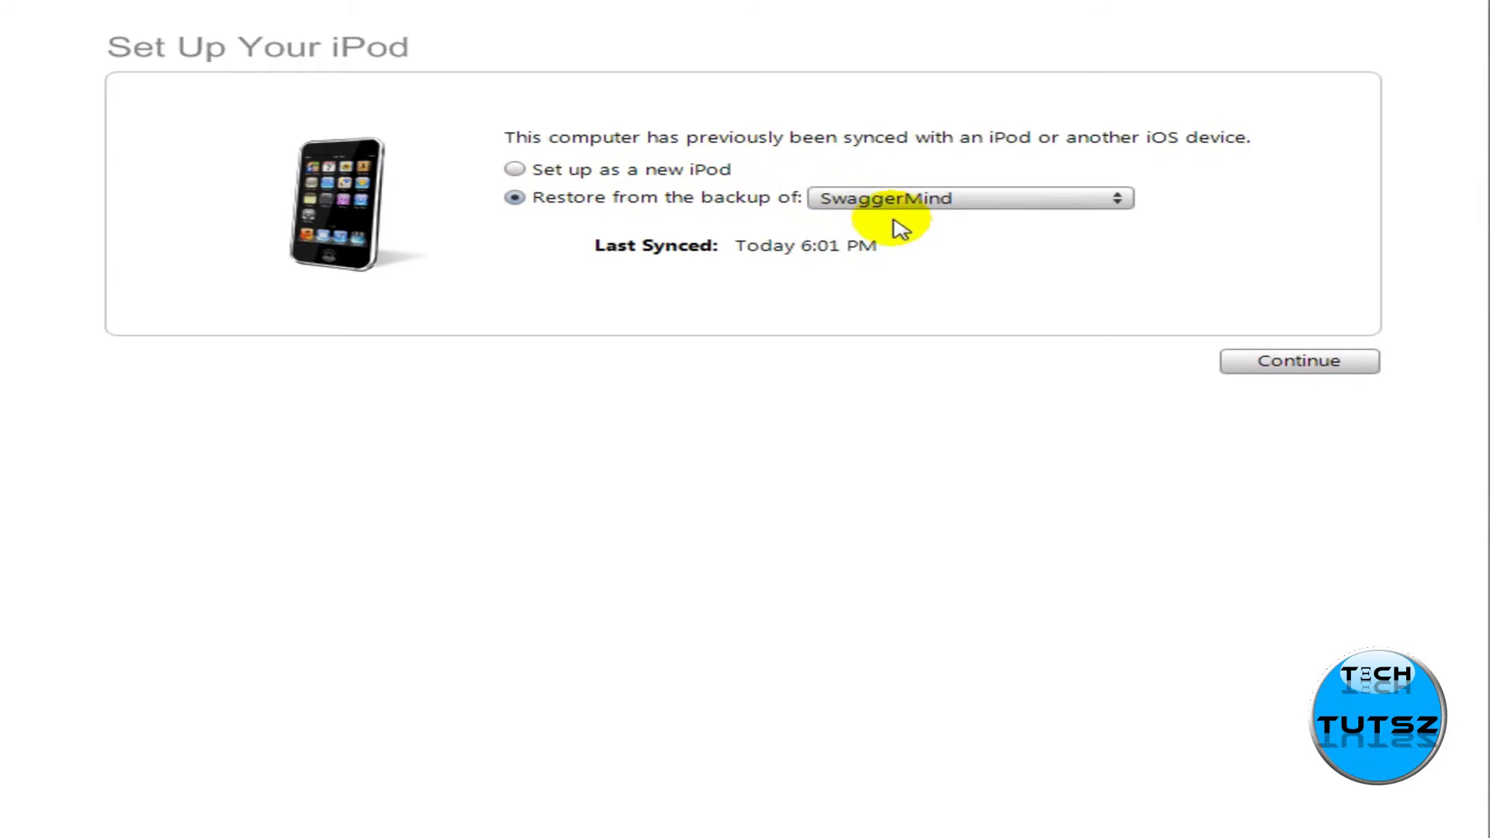
click(1329, 374)
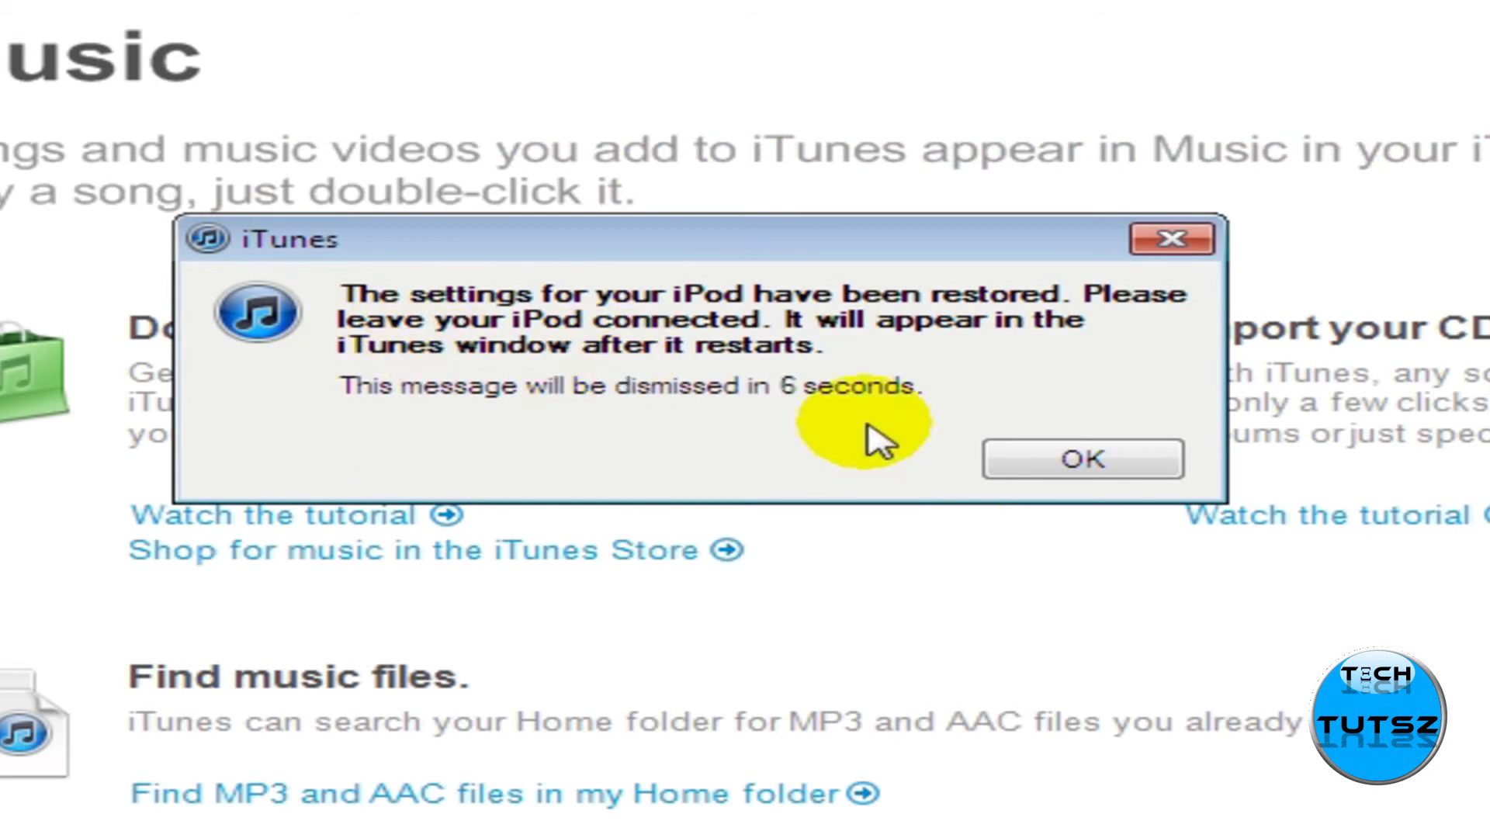
Acknowledge the 'settings for your iPod have been restored' notice with OK
click(1108, 477)
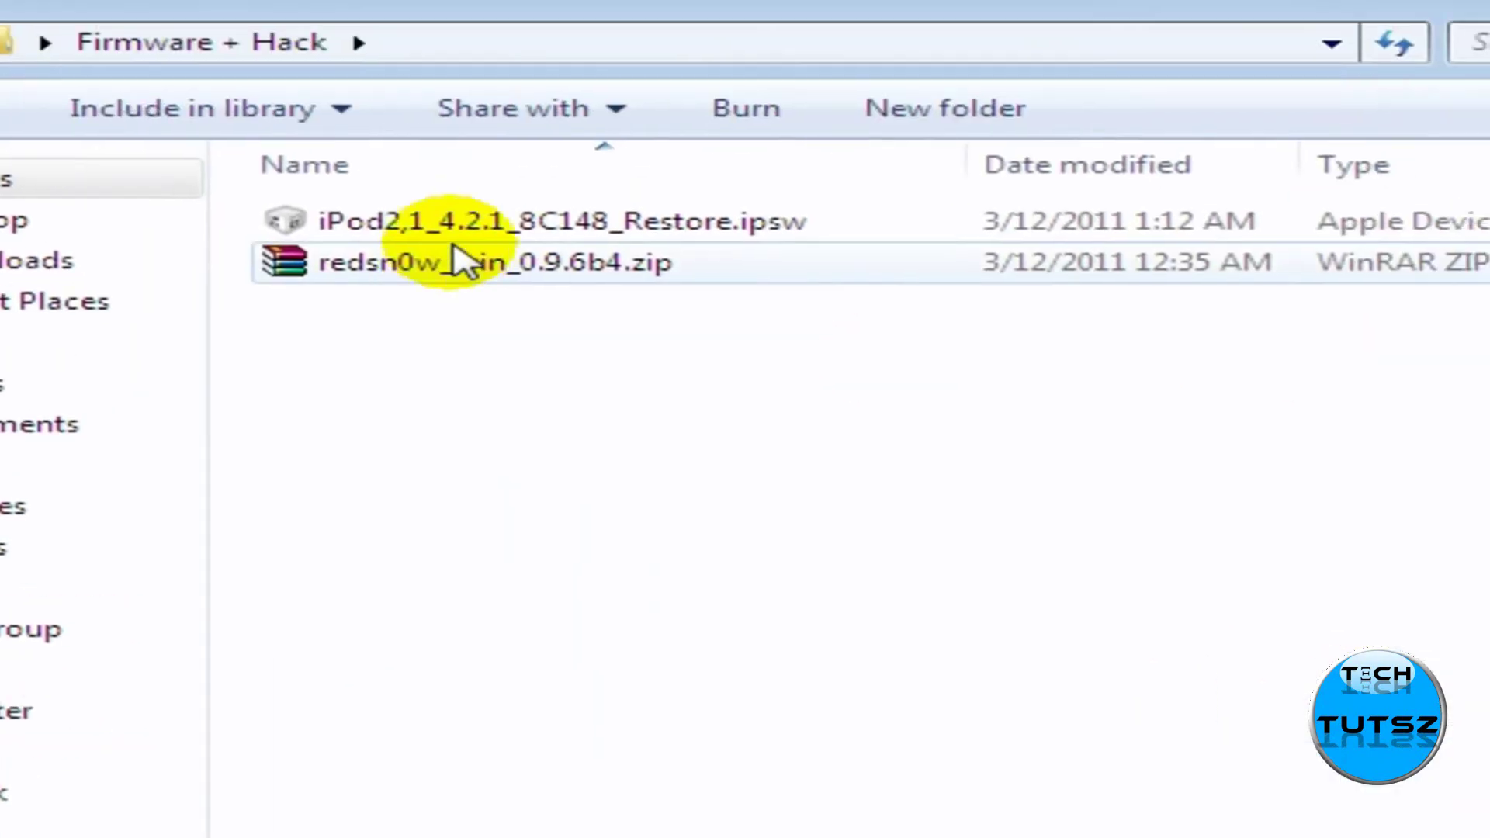
Run redsn0w.exe from the redsn0w_win_0.9.6b4.zip archive in WinRAR
click(1014, 37)
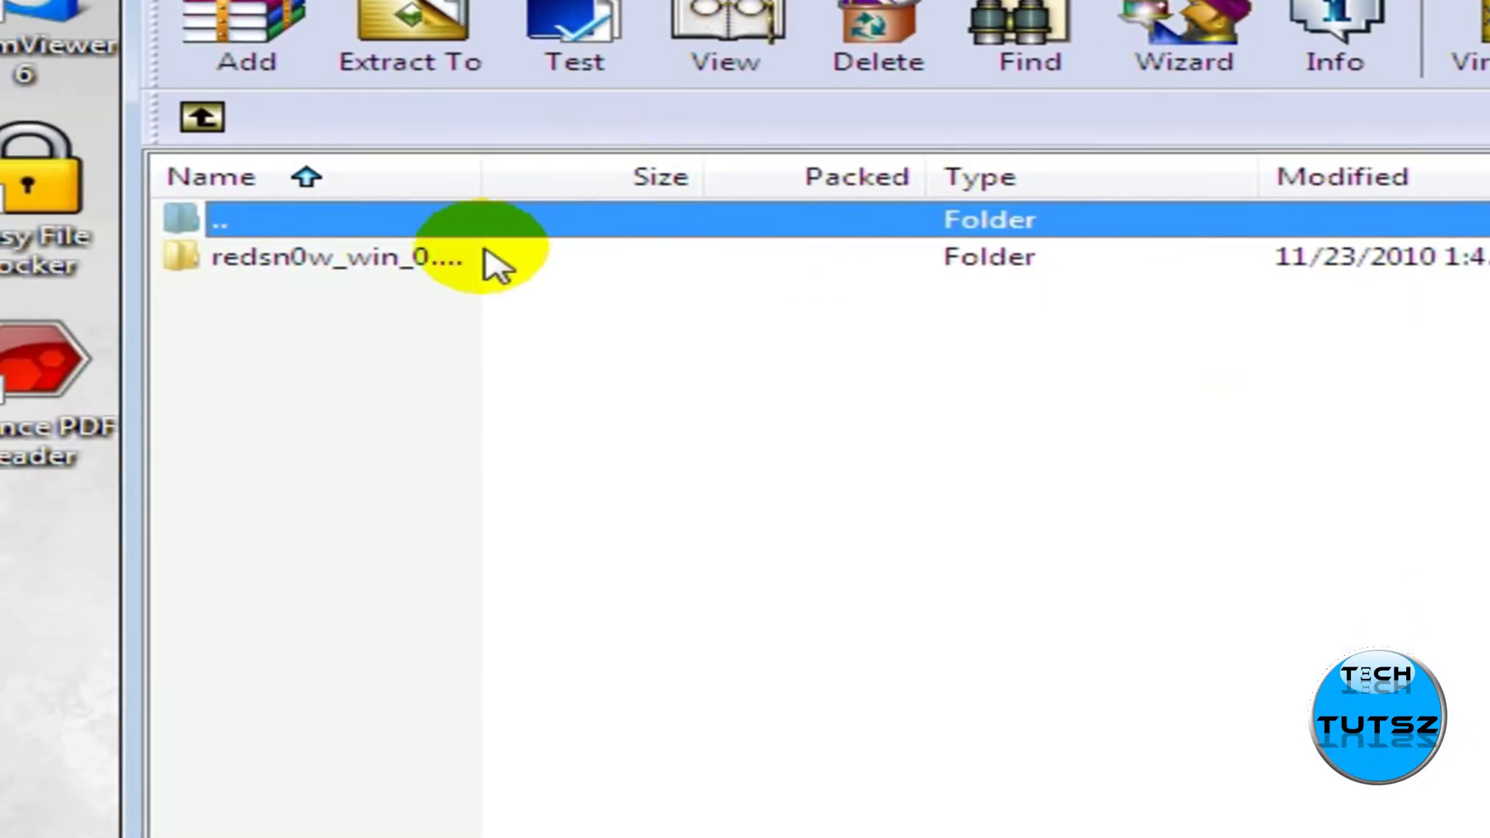
double_click(485, 259)
double_click(970, 330)
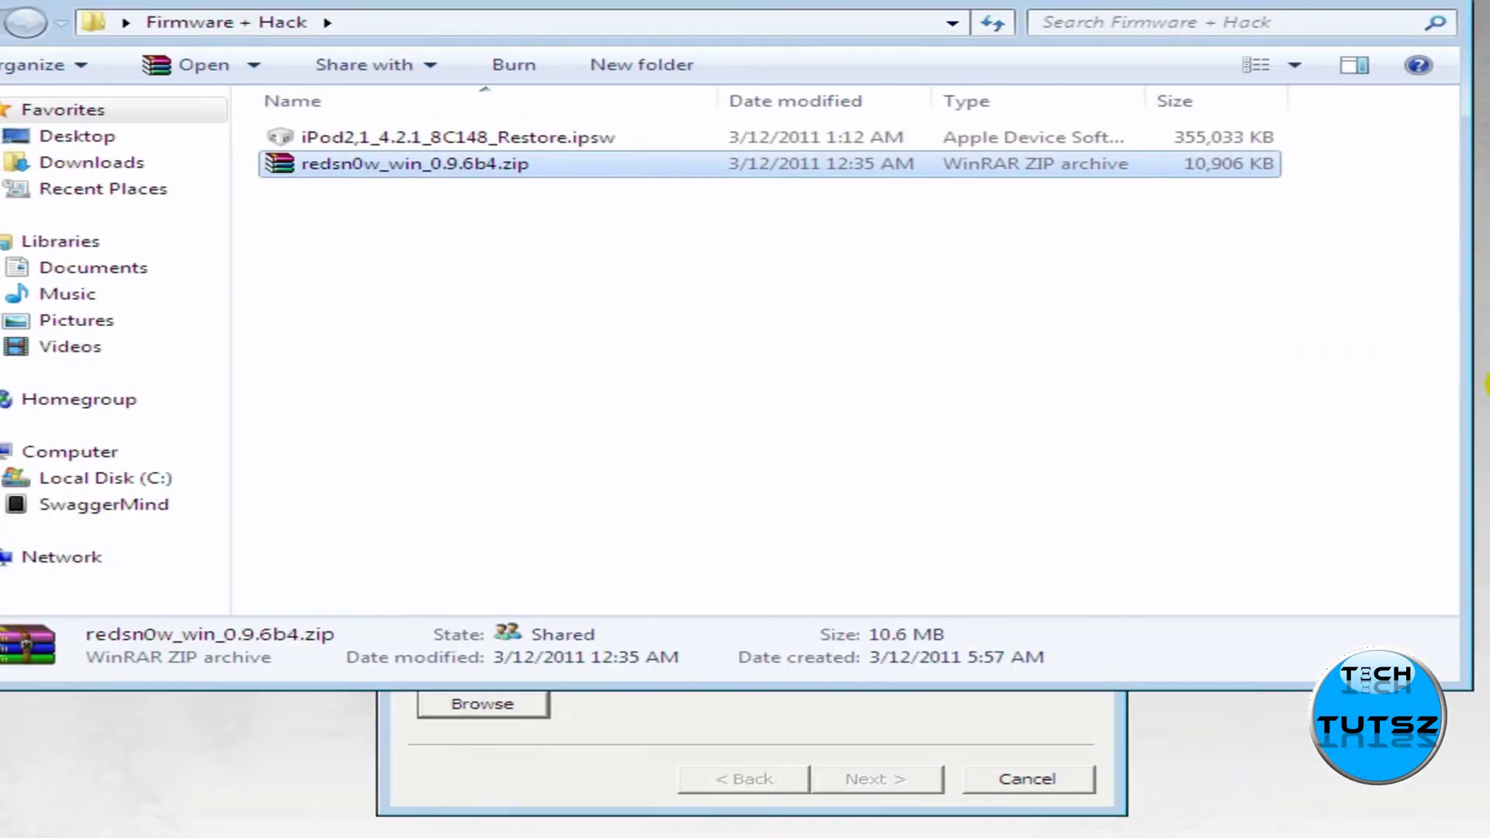
click(528, 730)
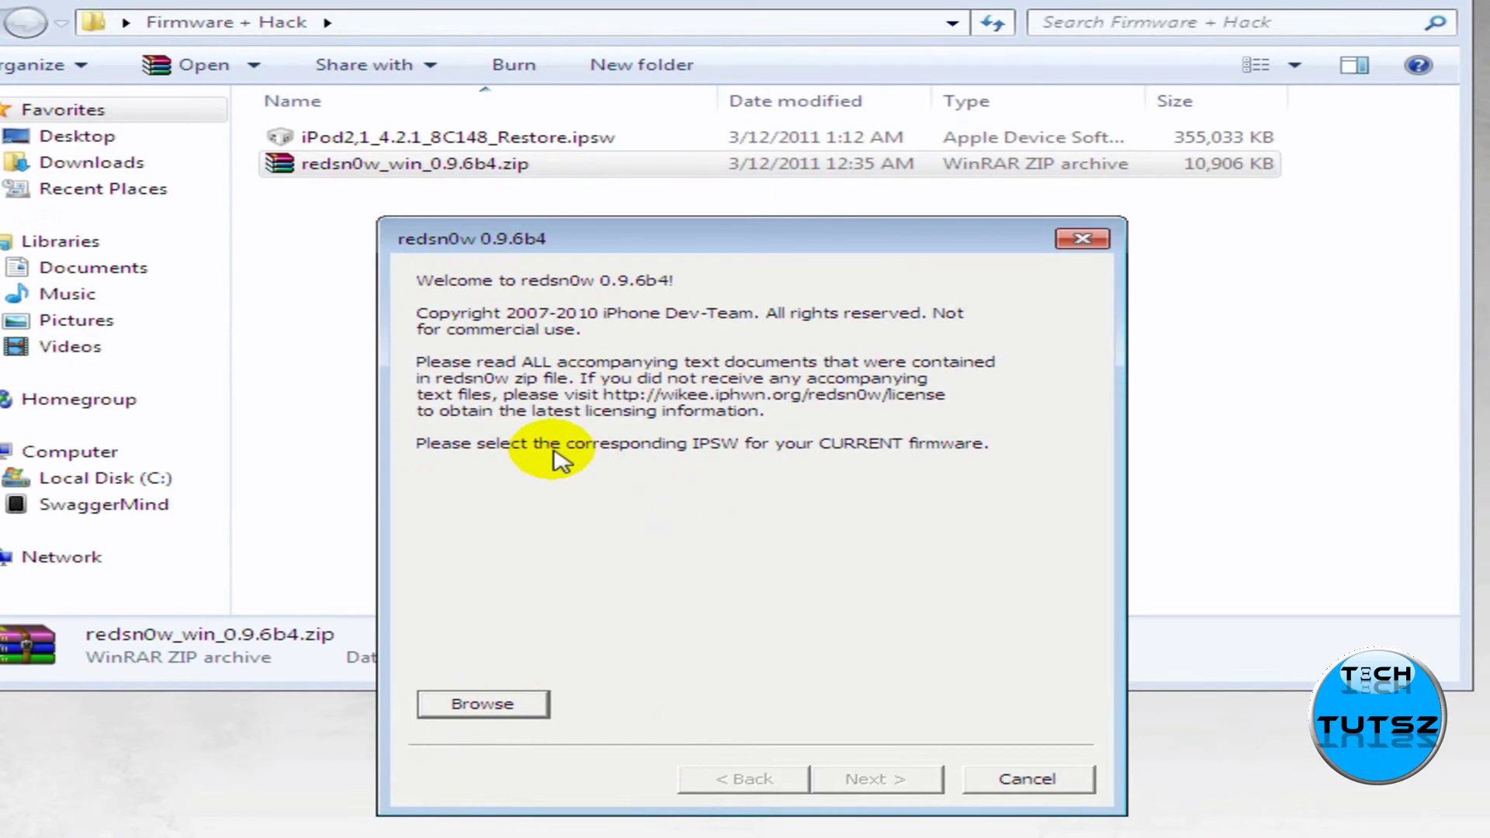
Load iPod2,1_4.2.1_8C148_Restore.ipsw from the Firmware + Hack folder into redsn0w
click(497, 710)
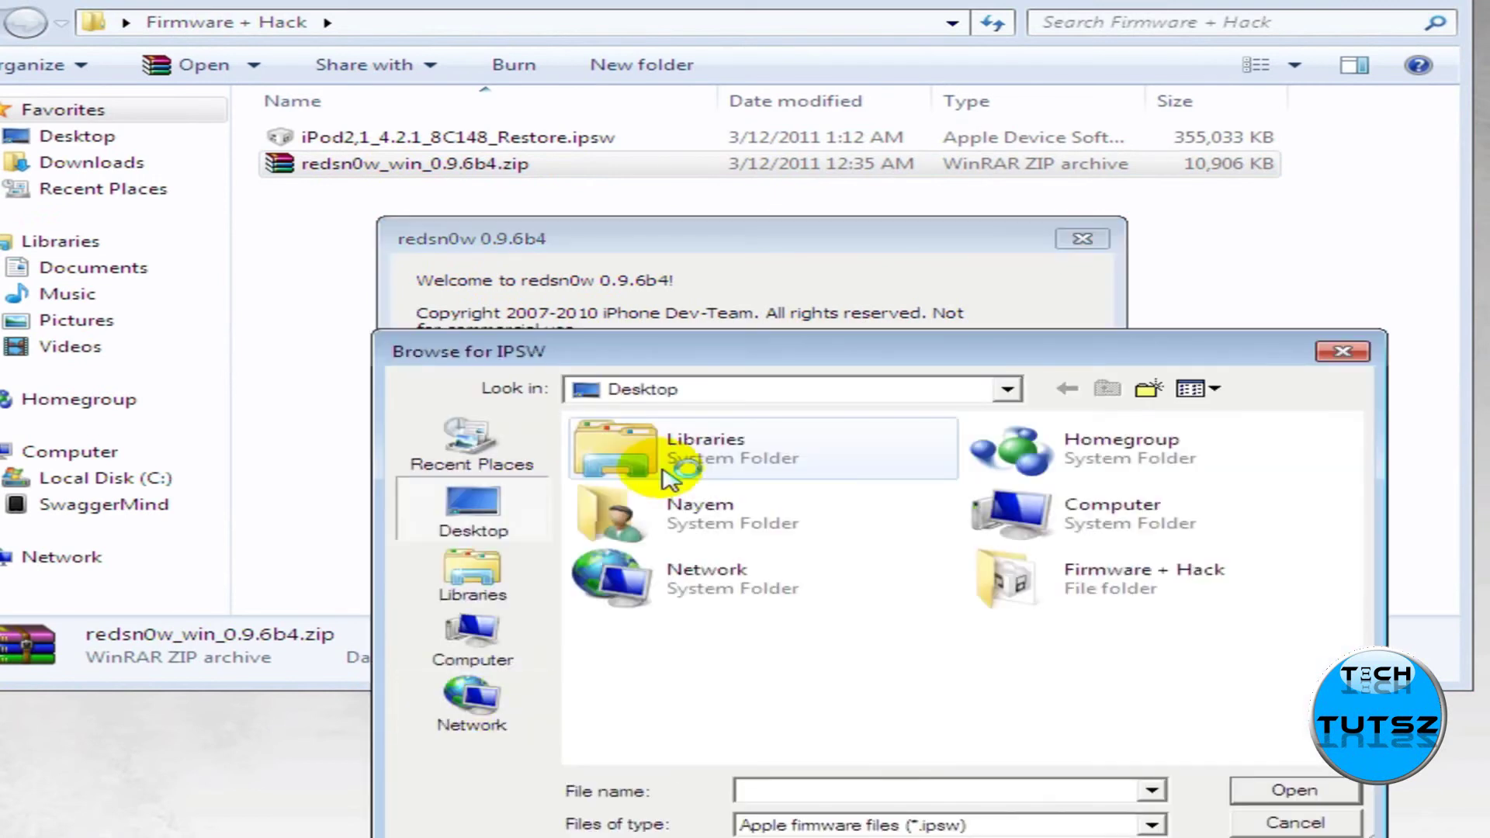
click(1140, 580)
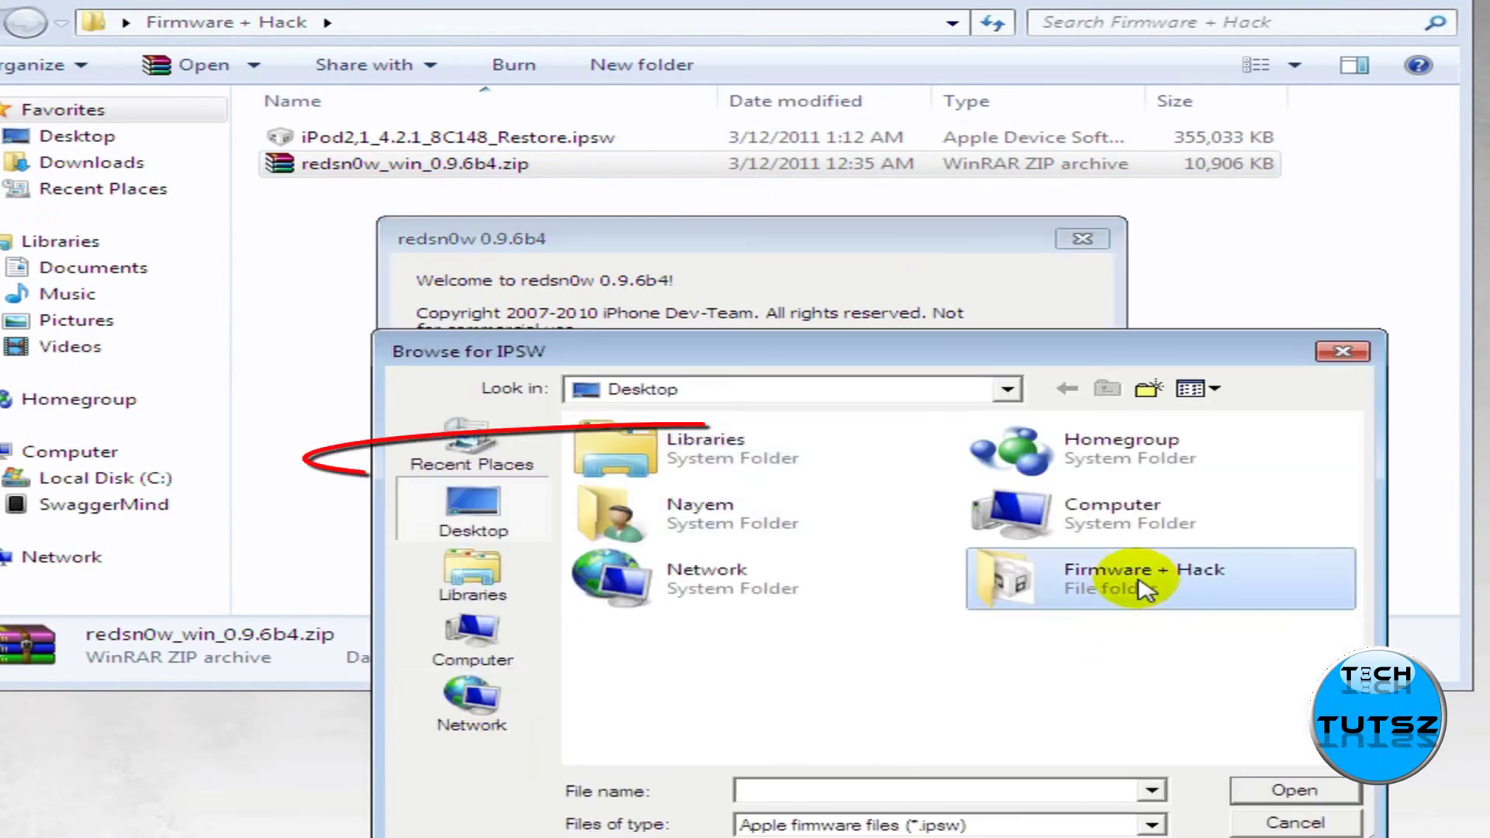
double_click(1145, 590)
click(881, 453)
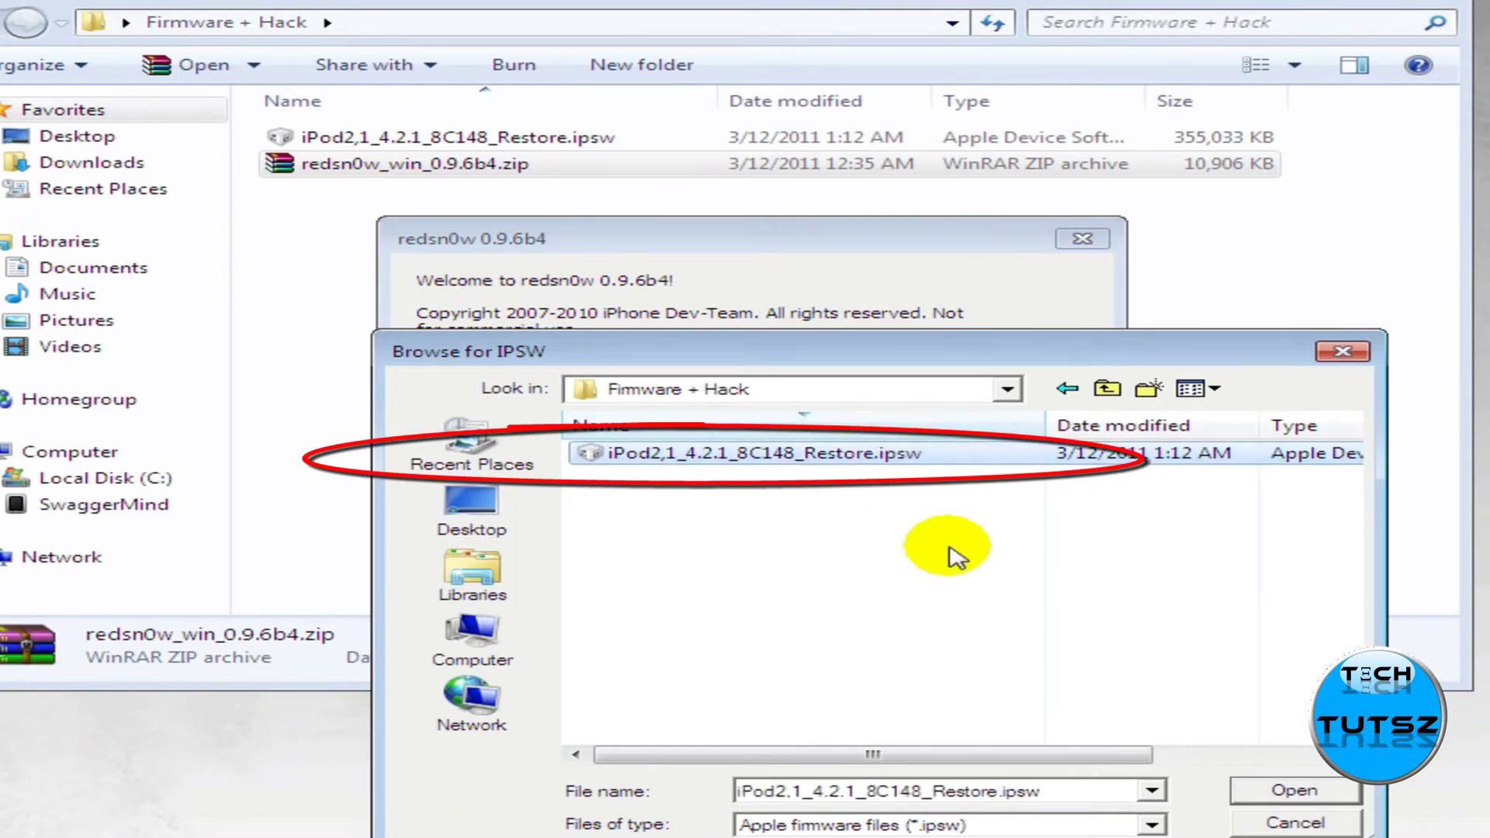
click(1290, 790)
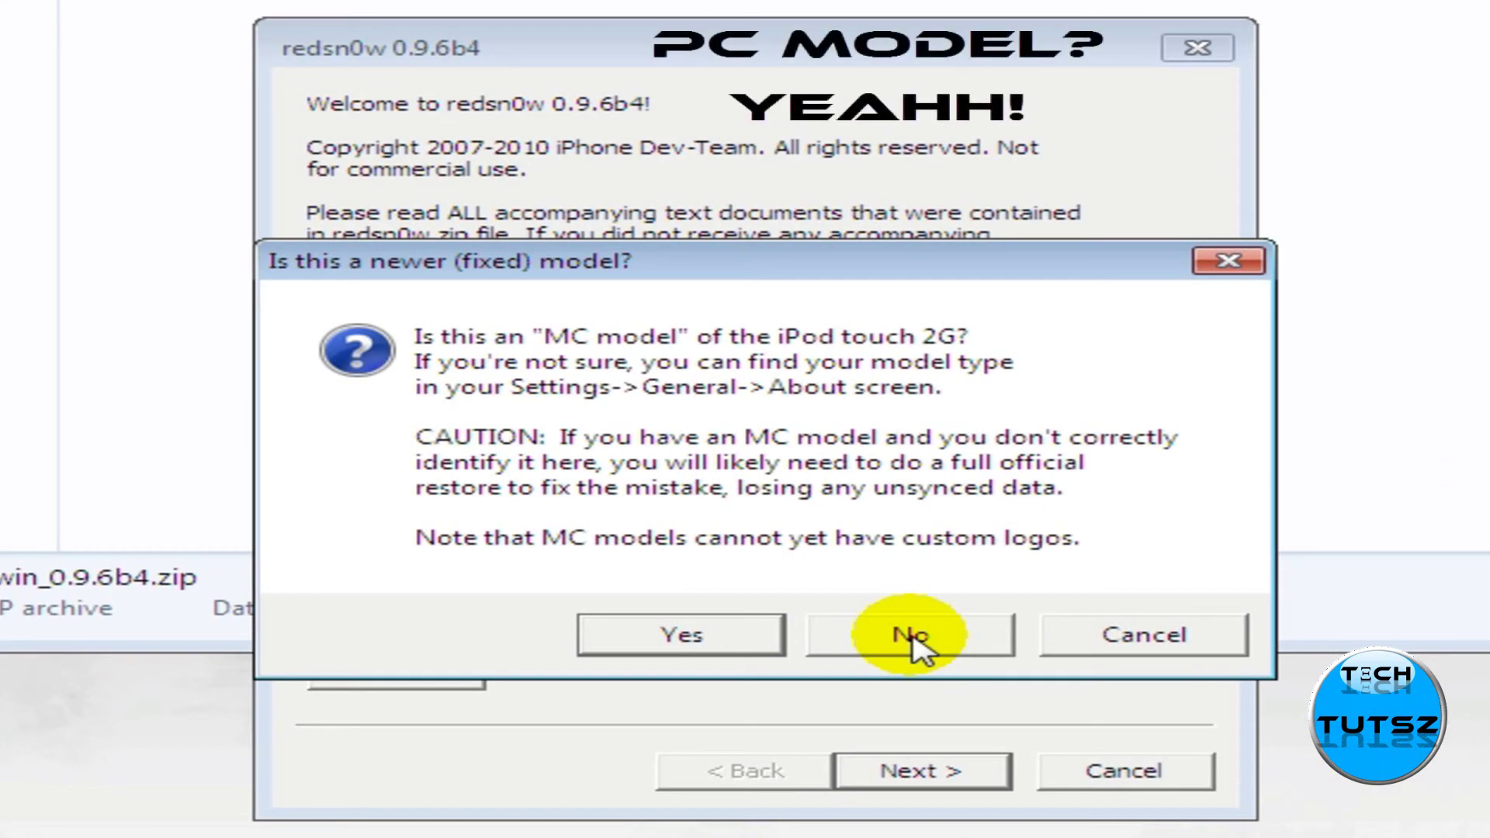
Answer No to the MC model prompt, then enable homescreen wallpaper and multitasking and continue
click(920, 643)
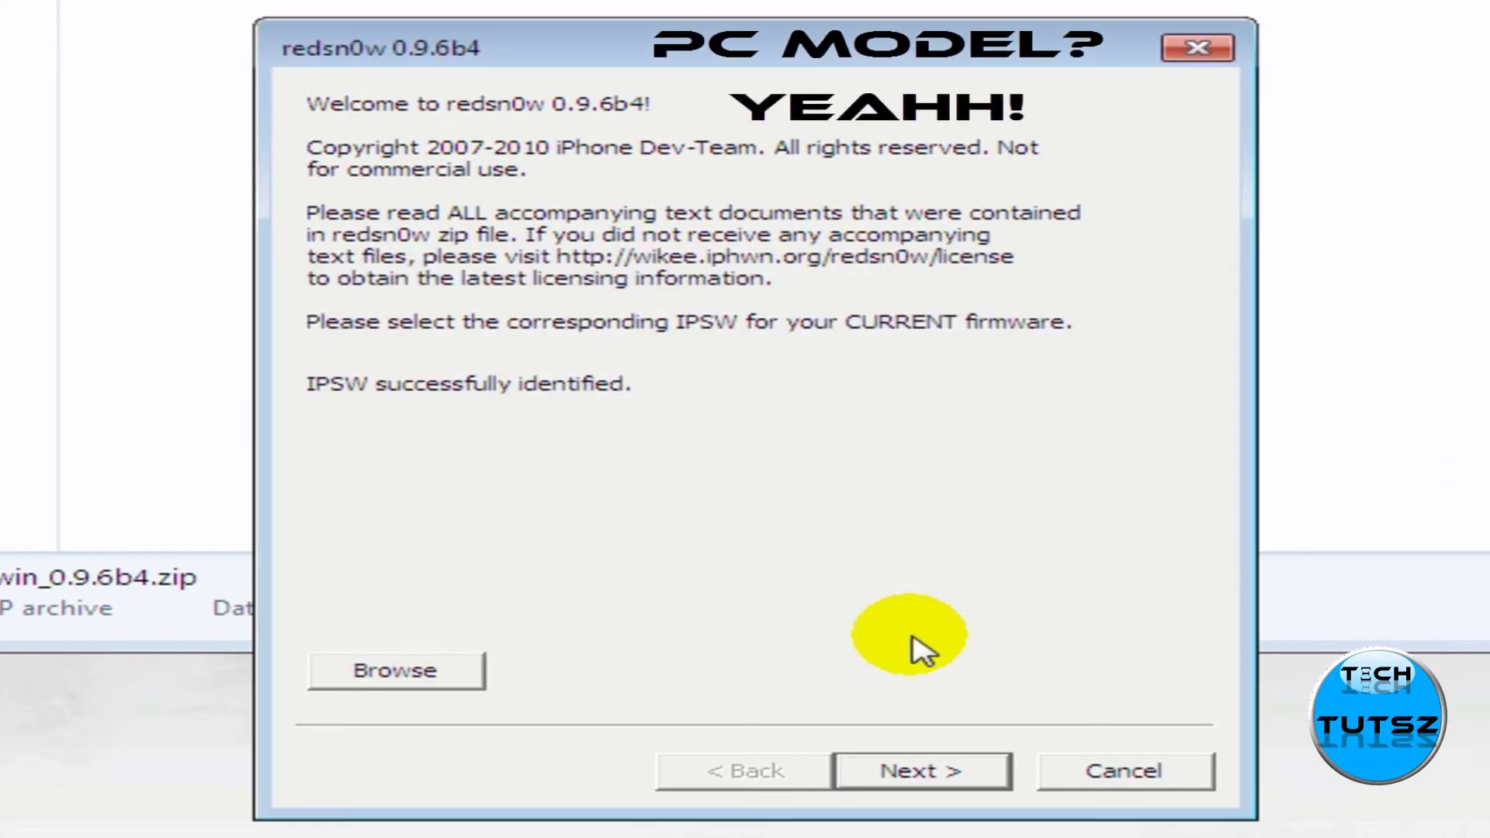
click(958, 784)
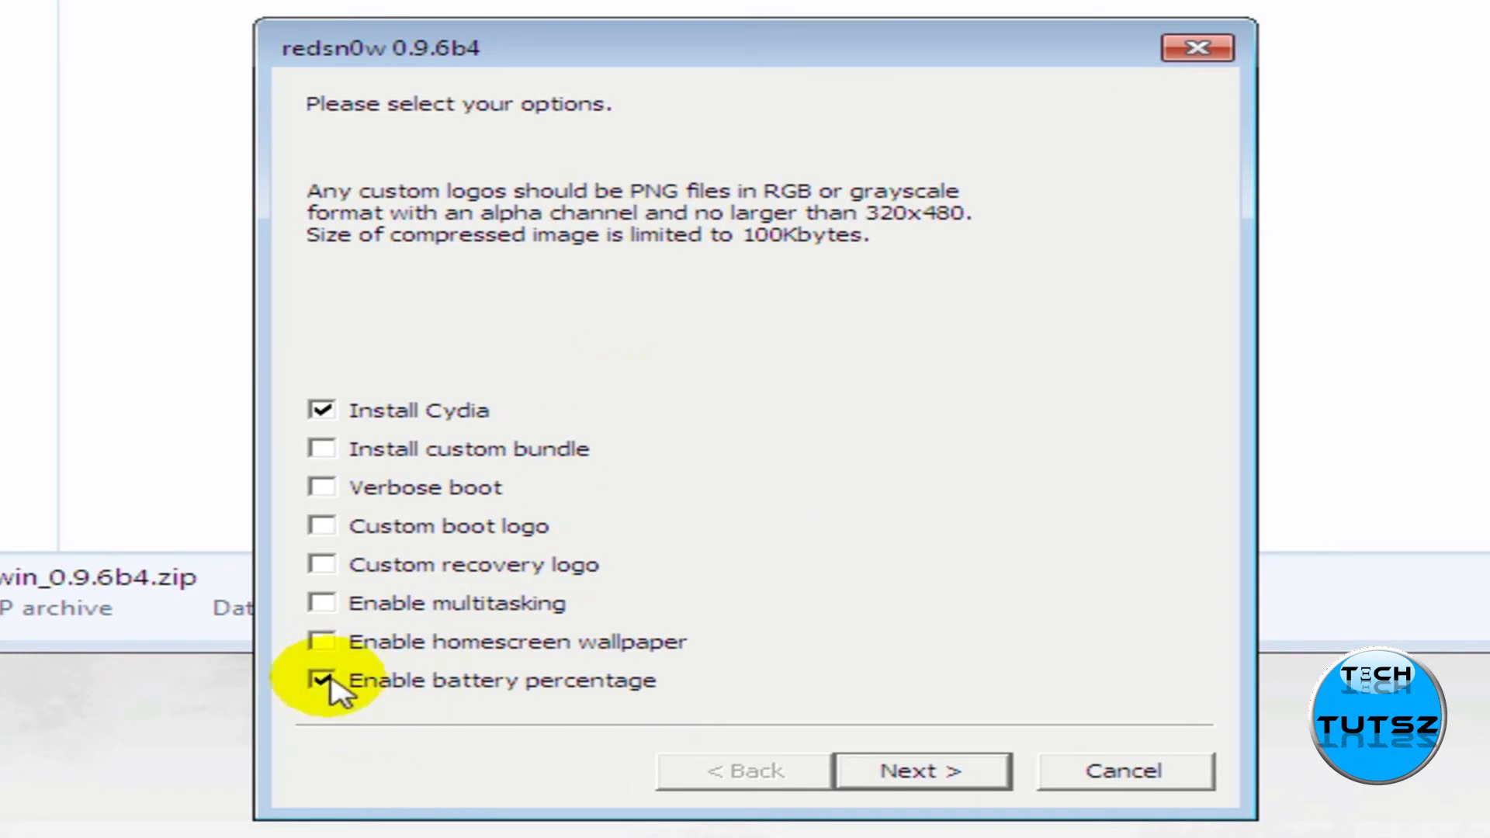
click(322, 642)
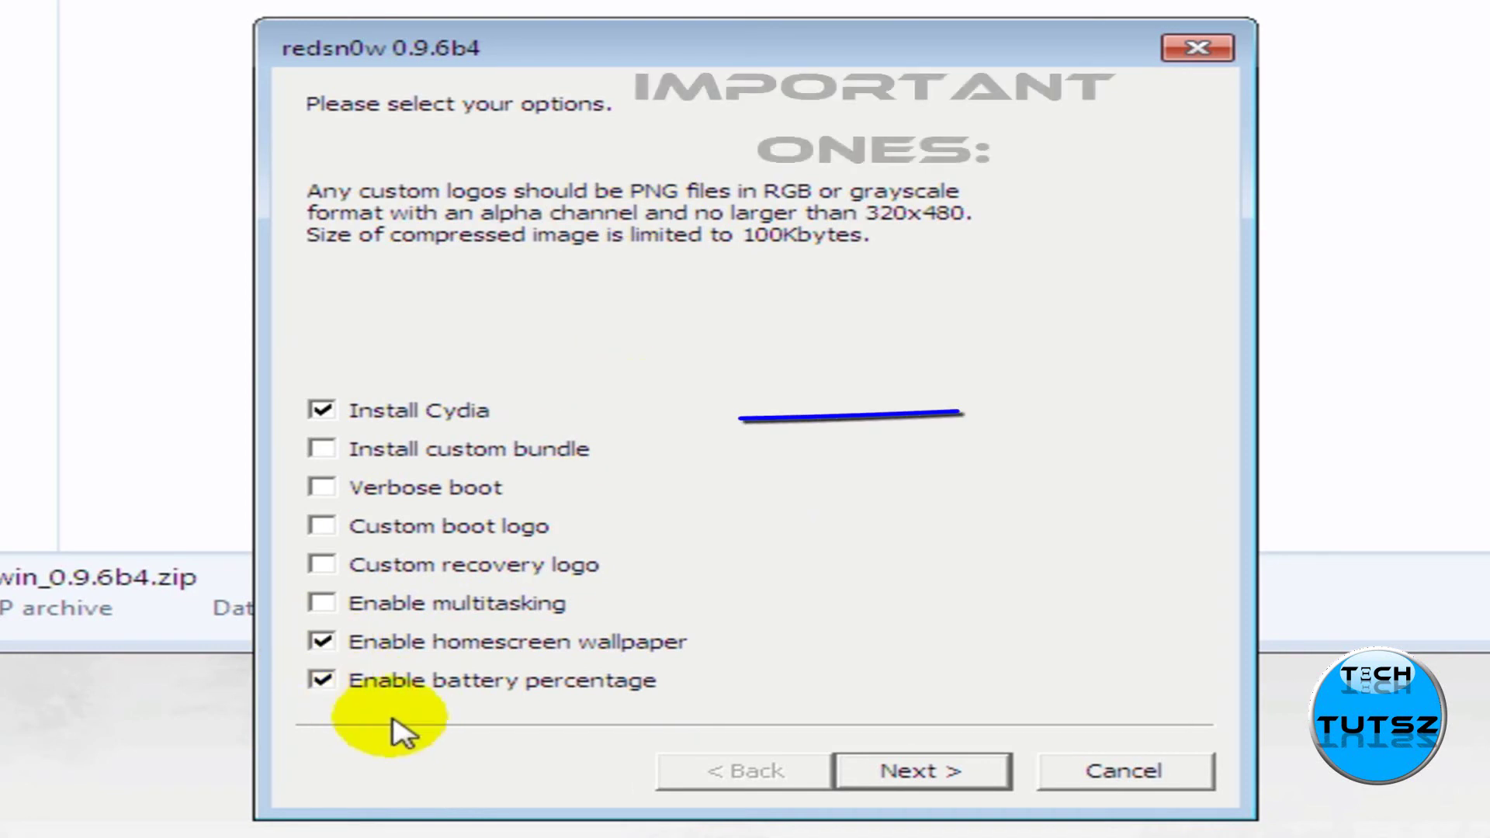
click(323, 607)
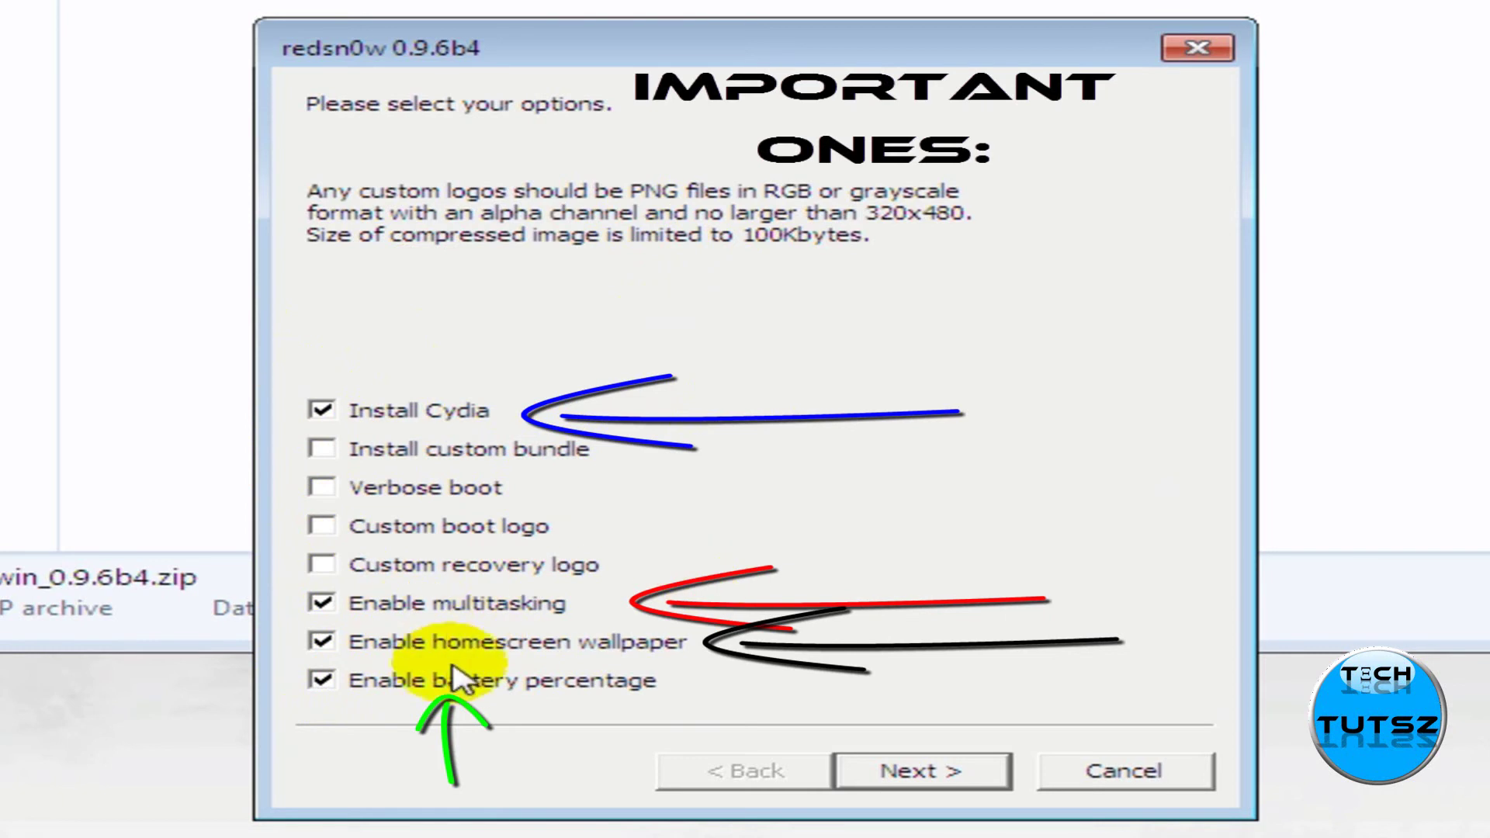
click(902, 790)
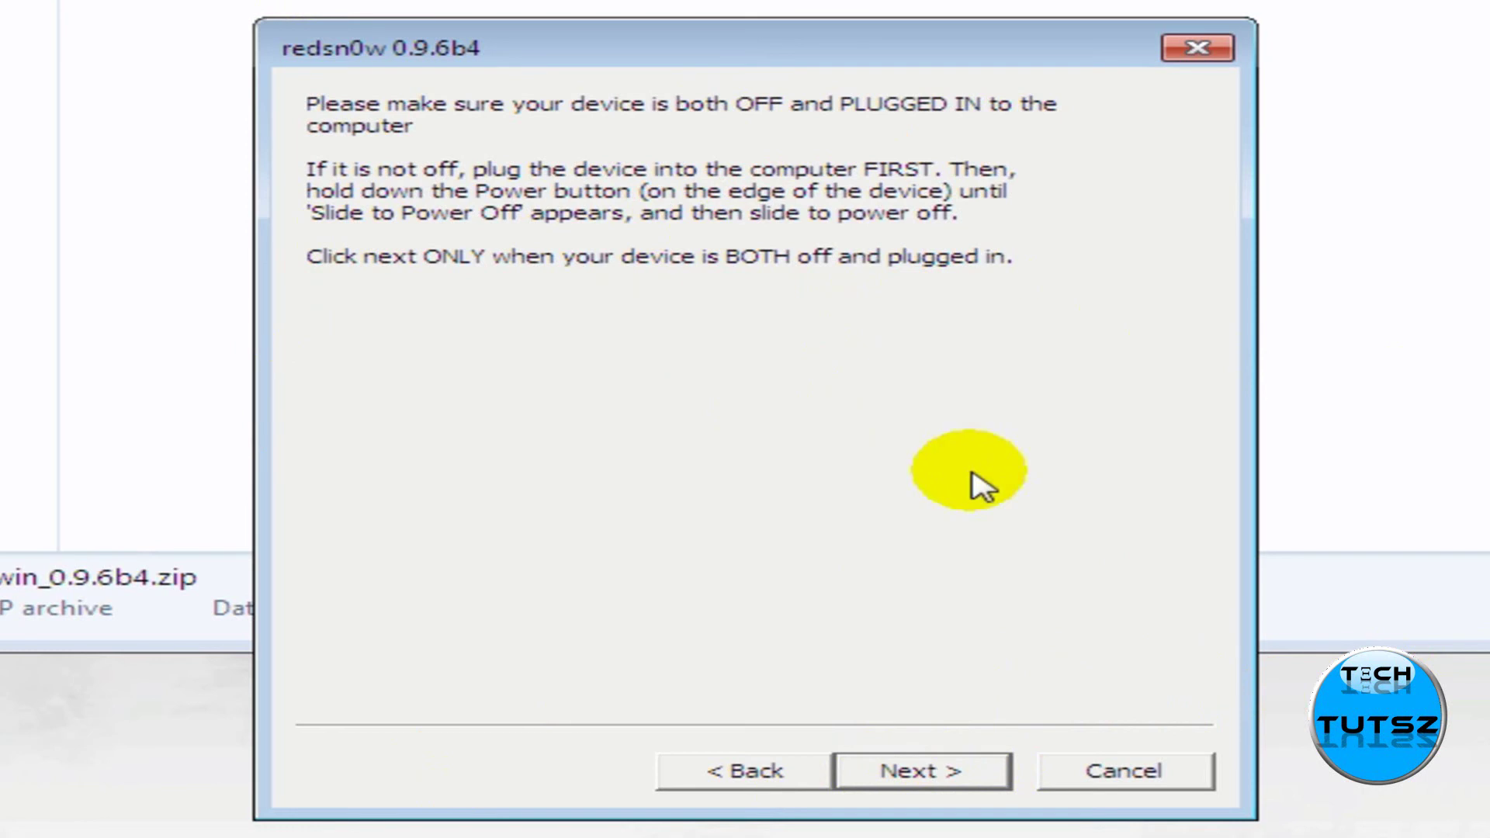
Confirm the iPod is off and plugged in to reach the DFU-mode instructions
click(927, 770)
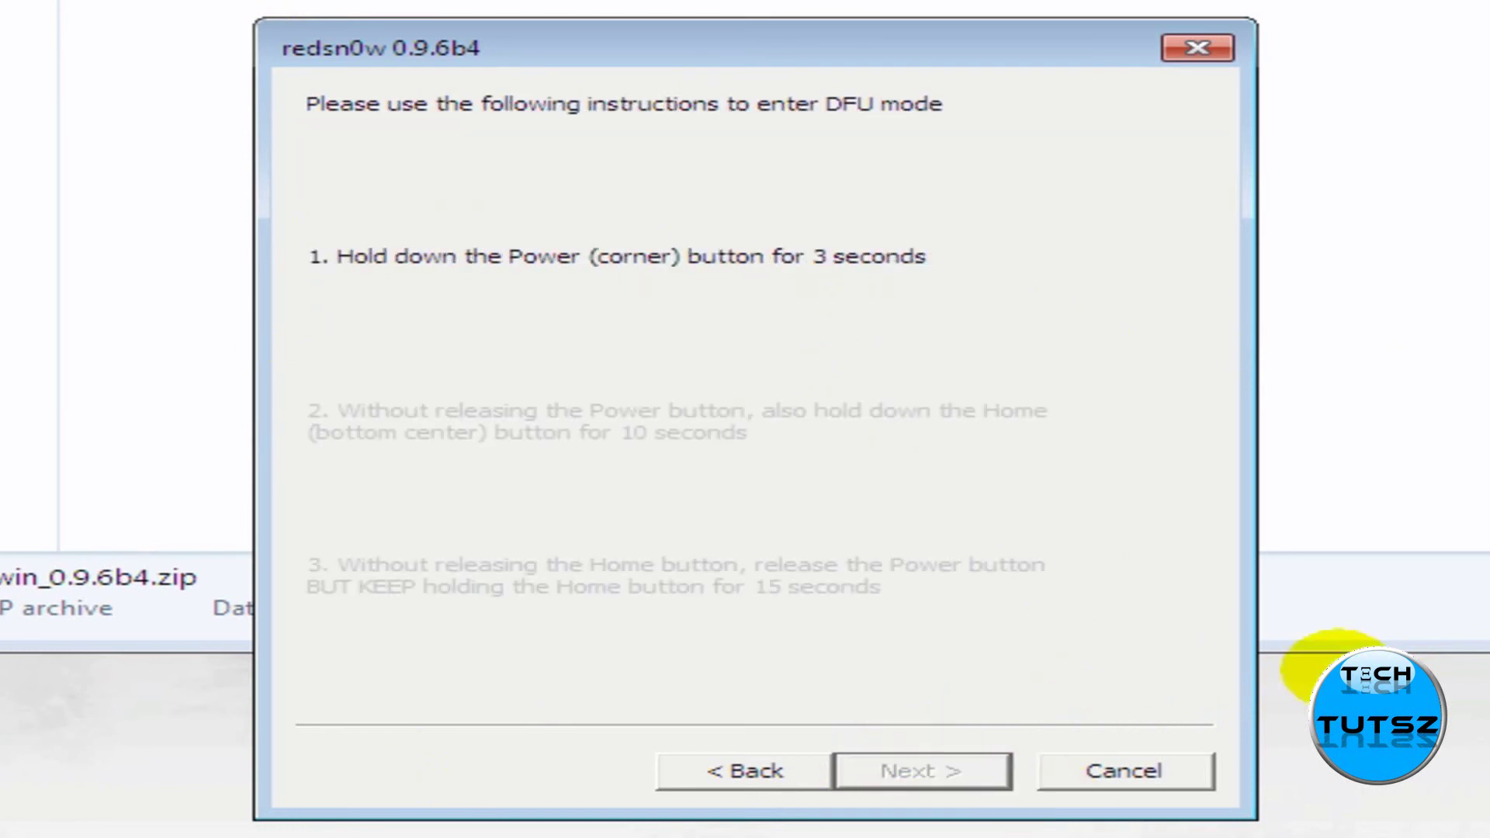